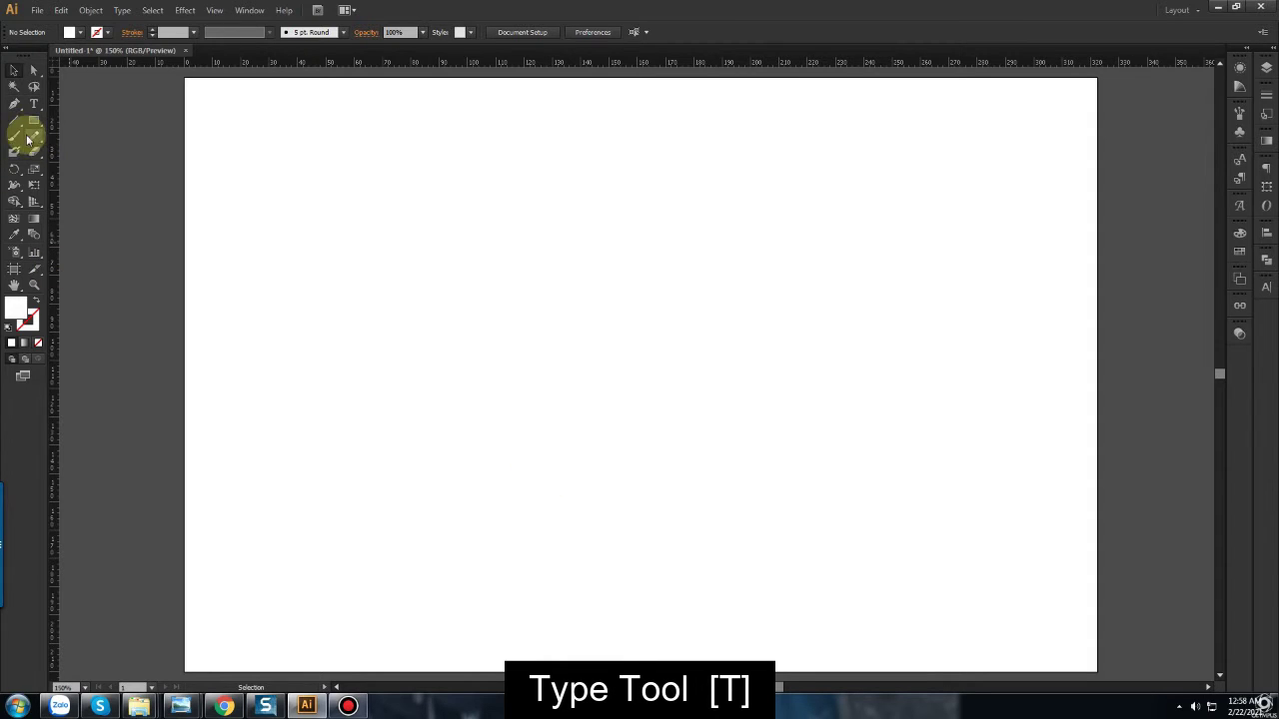
Place a capital B on the artboard in UTM Avo and scale it up large.
mouse_move(33, 103)
mouse_down()
mouse_move(97, 122)
mouse_move(97, 103)
mouse_up()
click(544, 439)
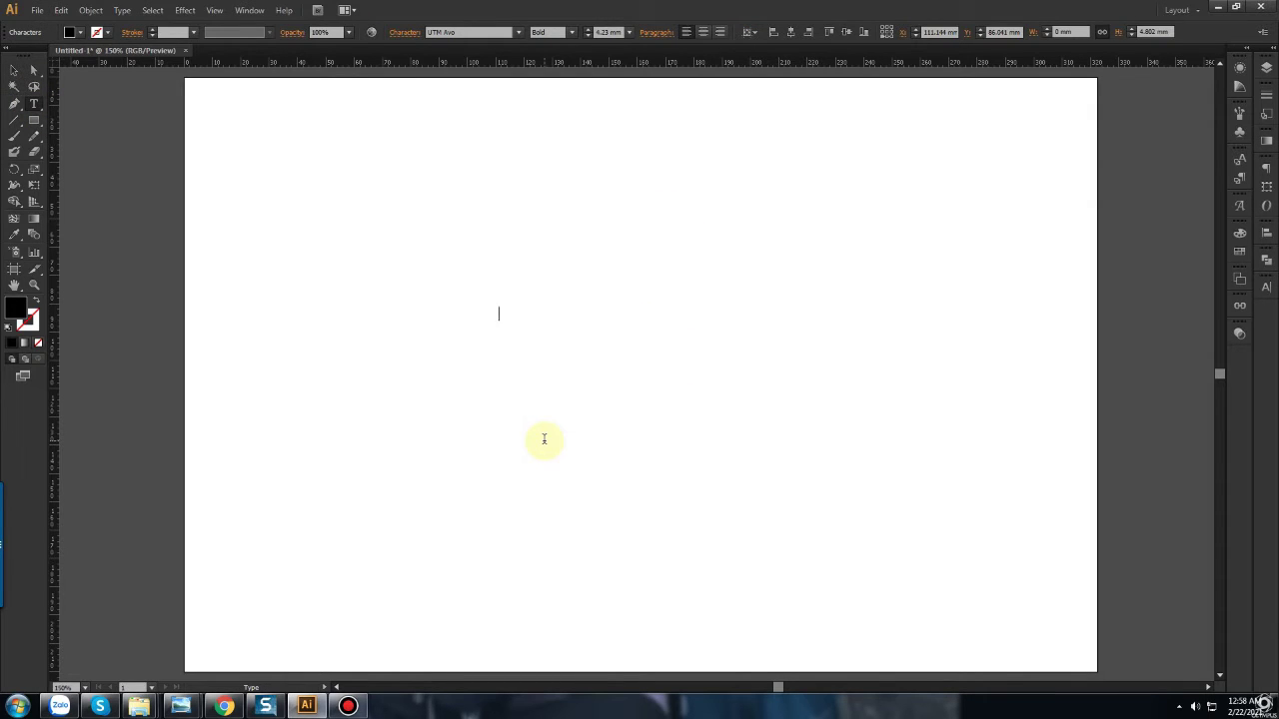
text(b)
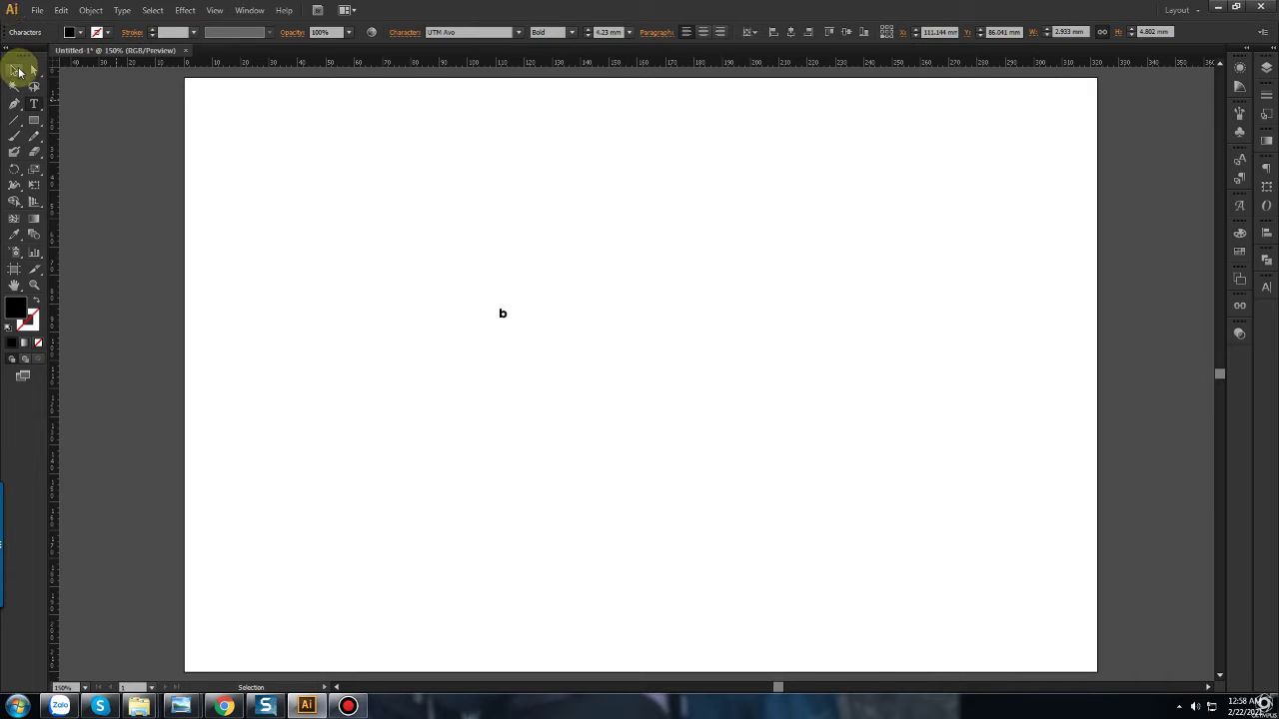
key(BackSpace)
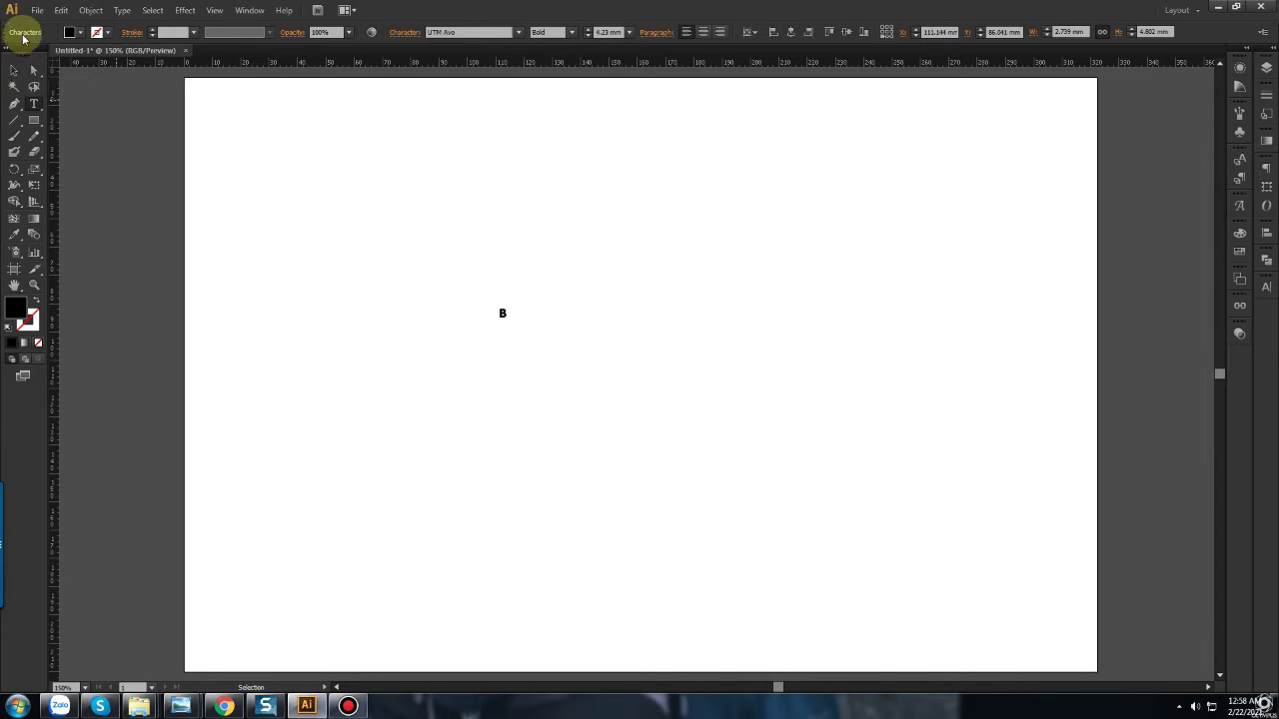
click(15, 70)
click(462, 33)
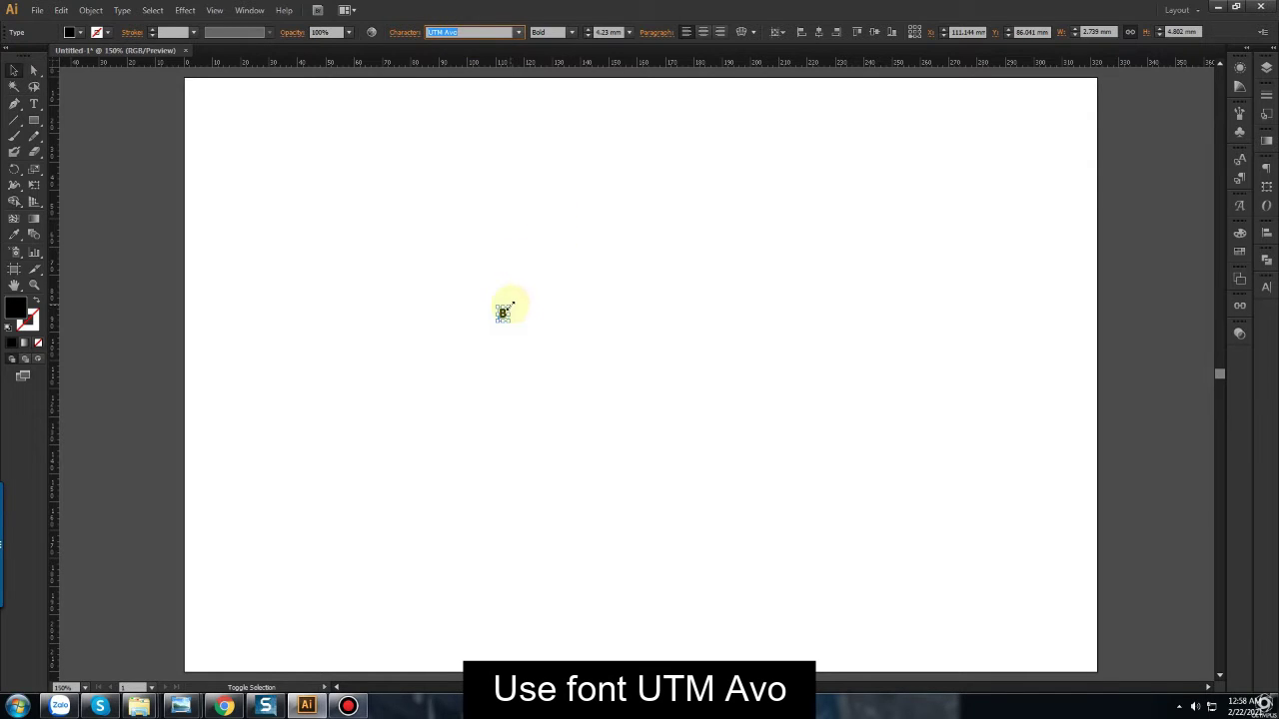
mouse_move(511, 303)
mouse_down()
mouse_move(570, 243)
mouse_move(570, 256)
mouse_move(599, 264)
mouse_up()
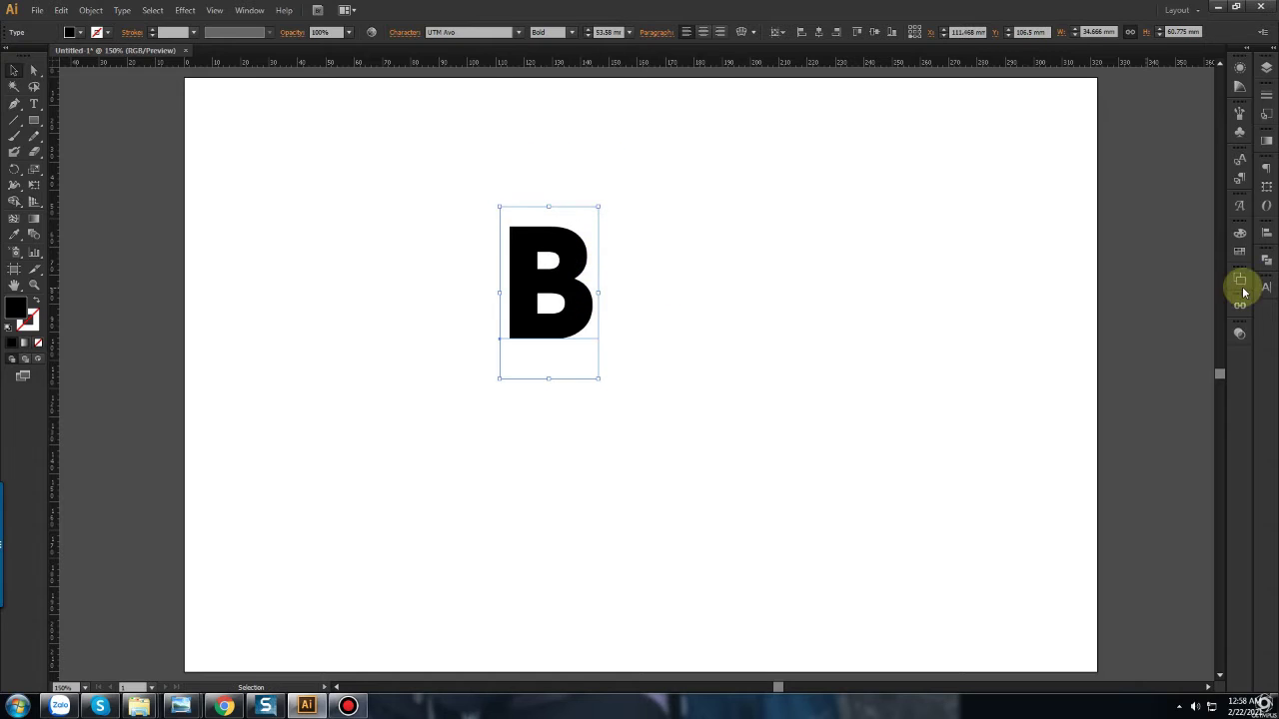
Fill the B with white from the Swatches panel.
click(1239, 250)
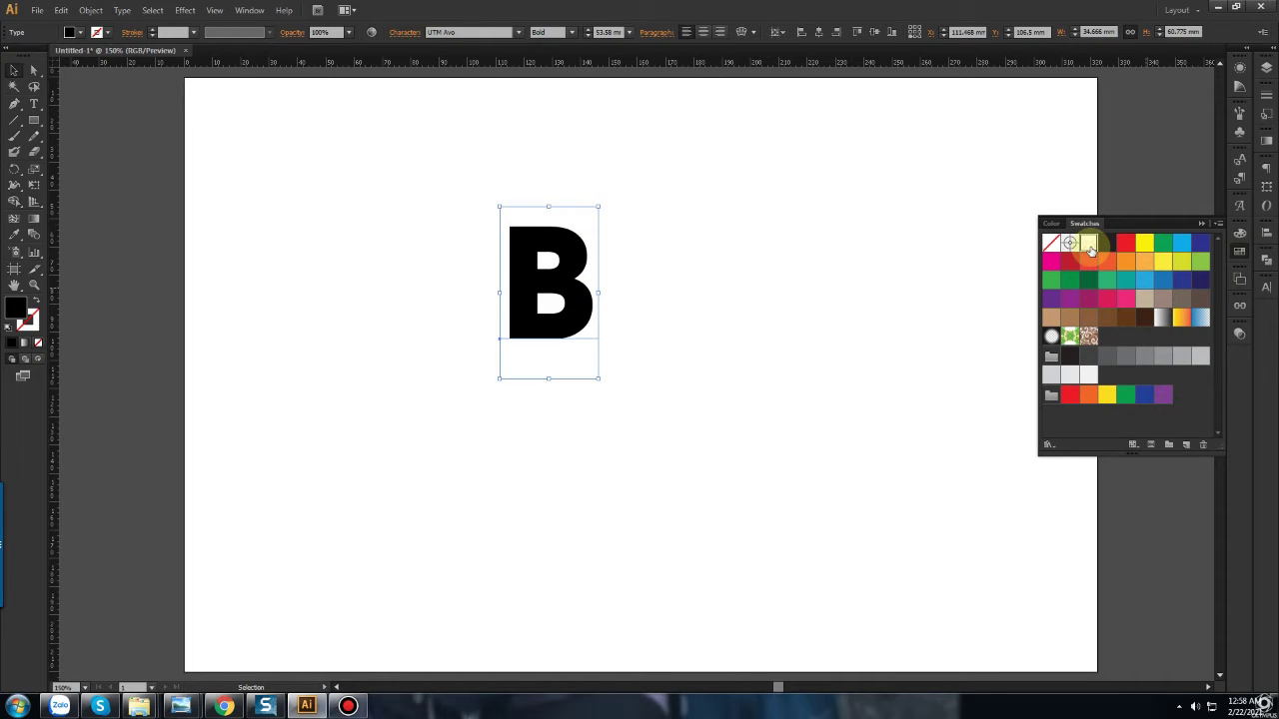
click(1089, 250)
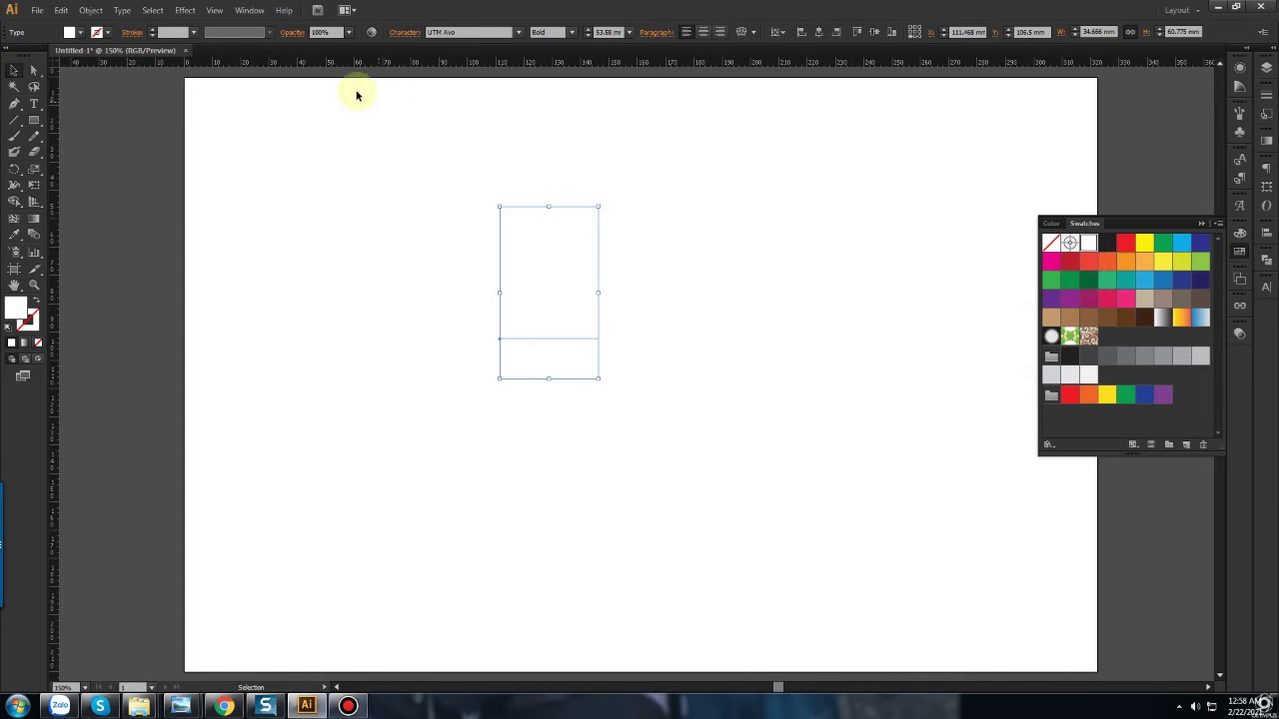
click(185, 10)
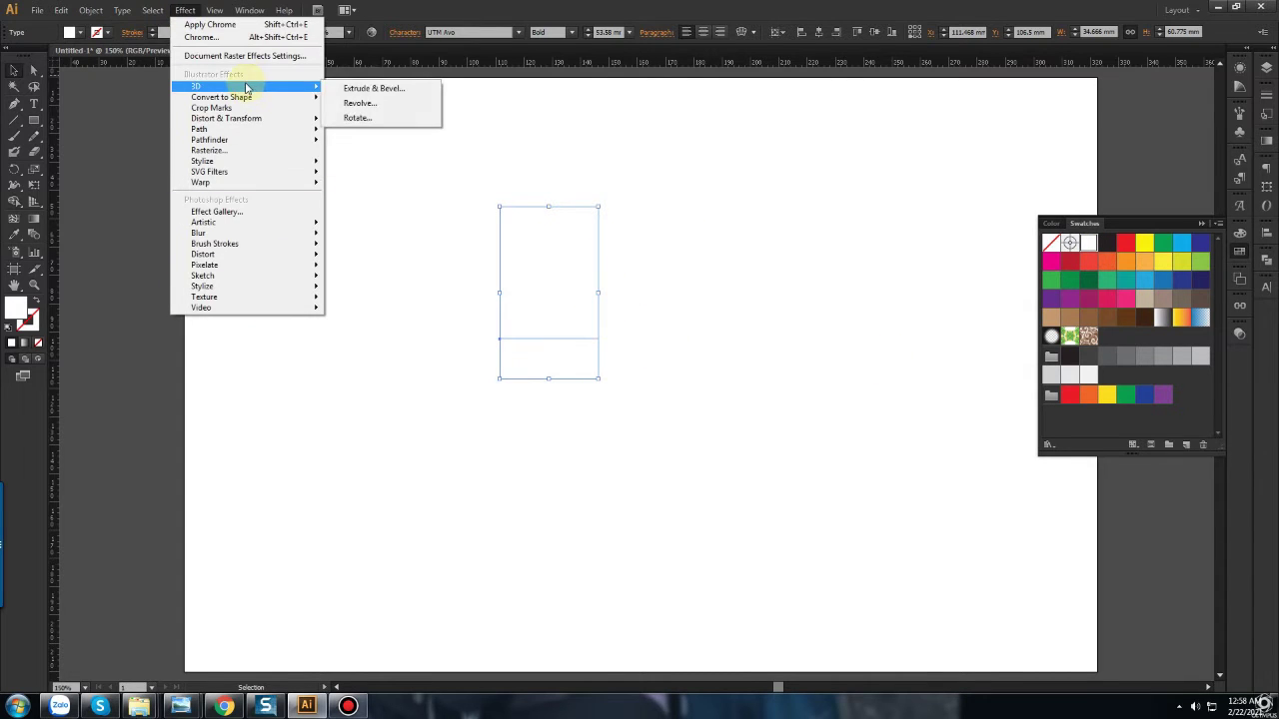
Apply 3D Extrude & Bevel to the B with Isometric Top position and 300 pt depth.
click(371, 88)
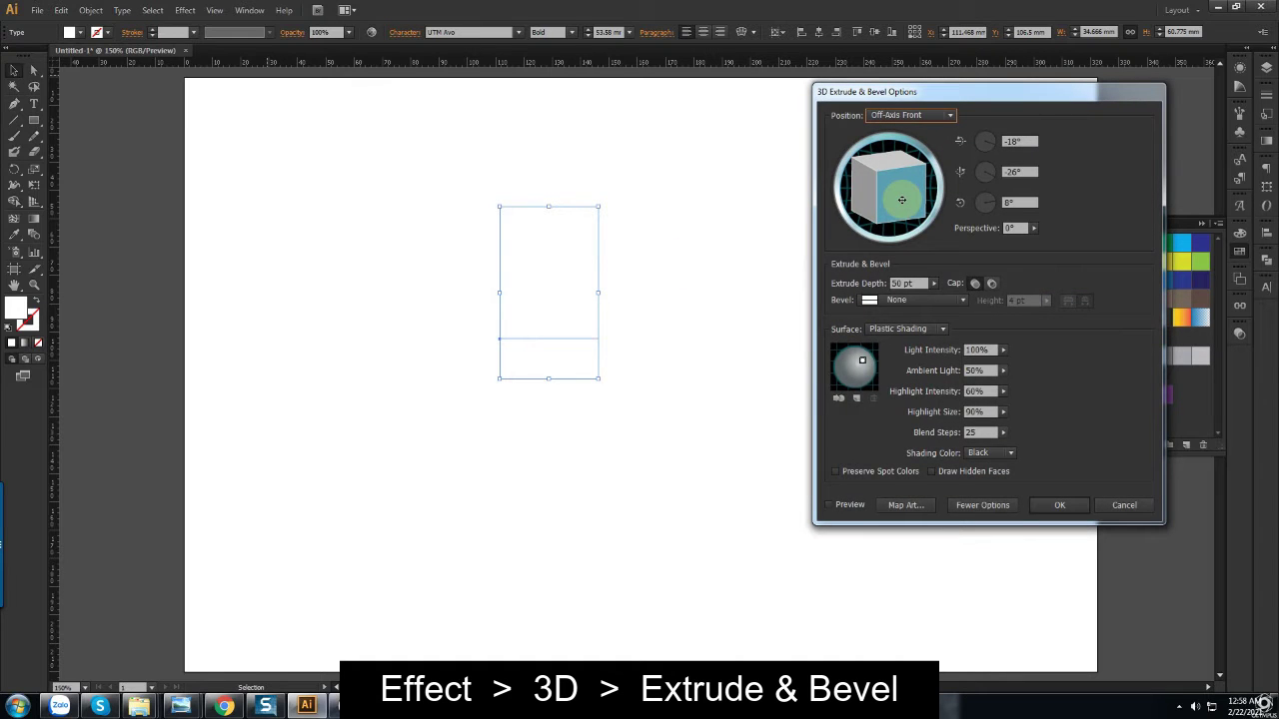
click(902, 118)
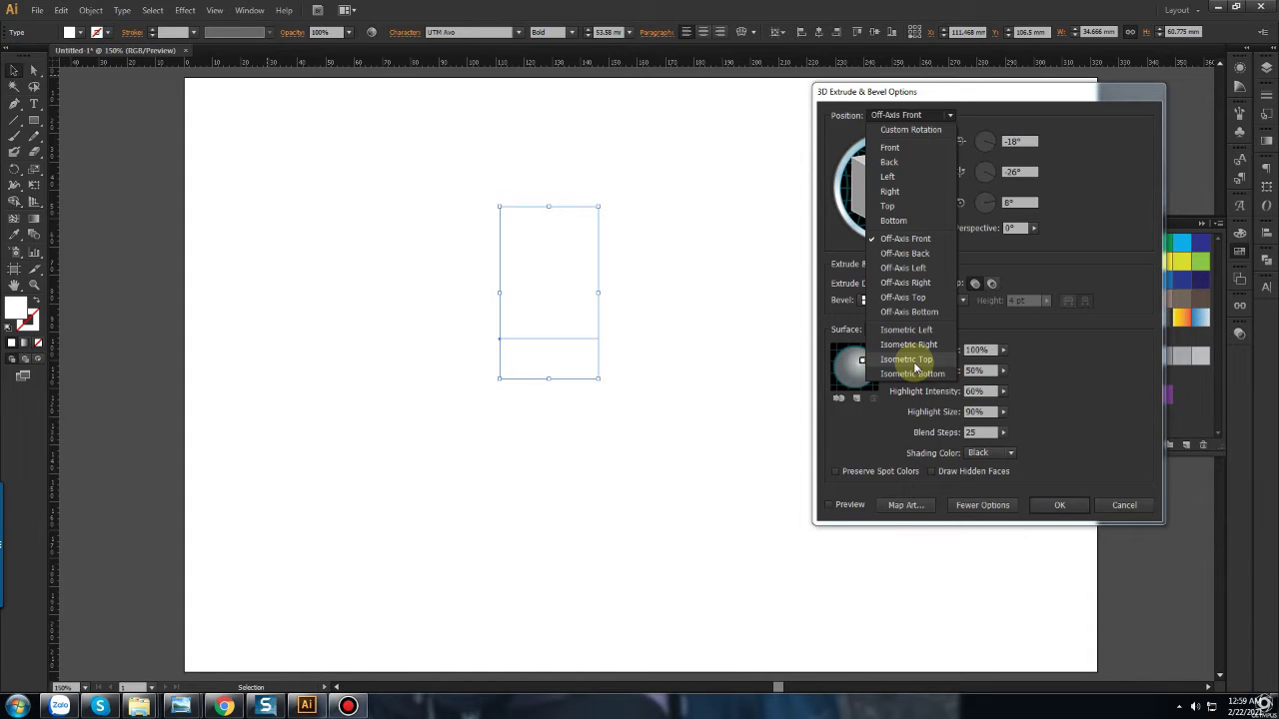
click(914, 360)
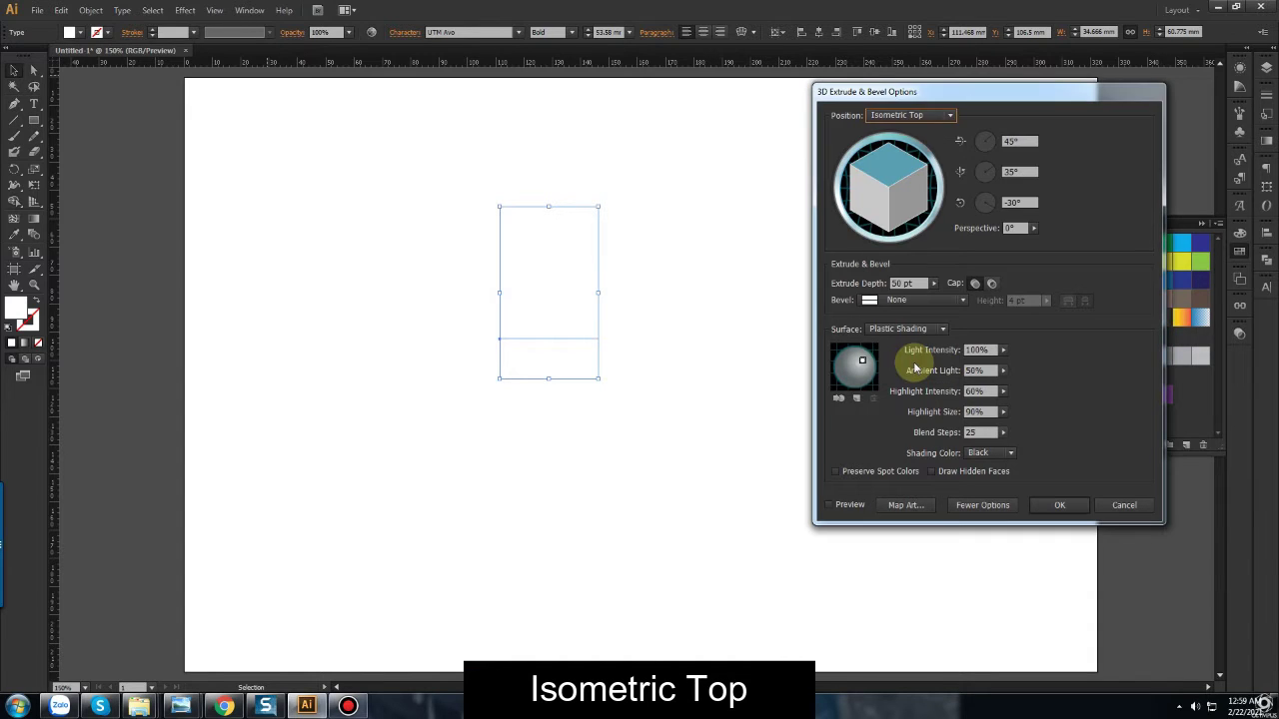
click(832, 505)
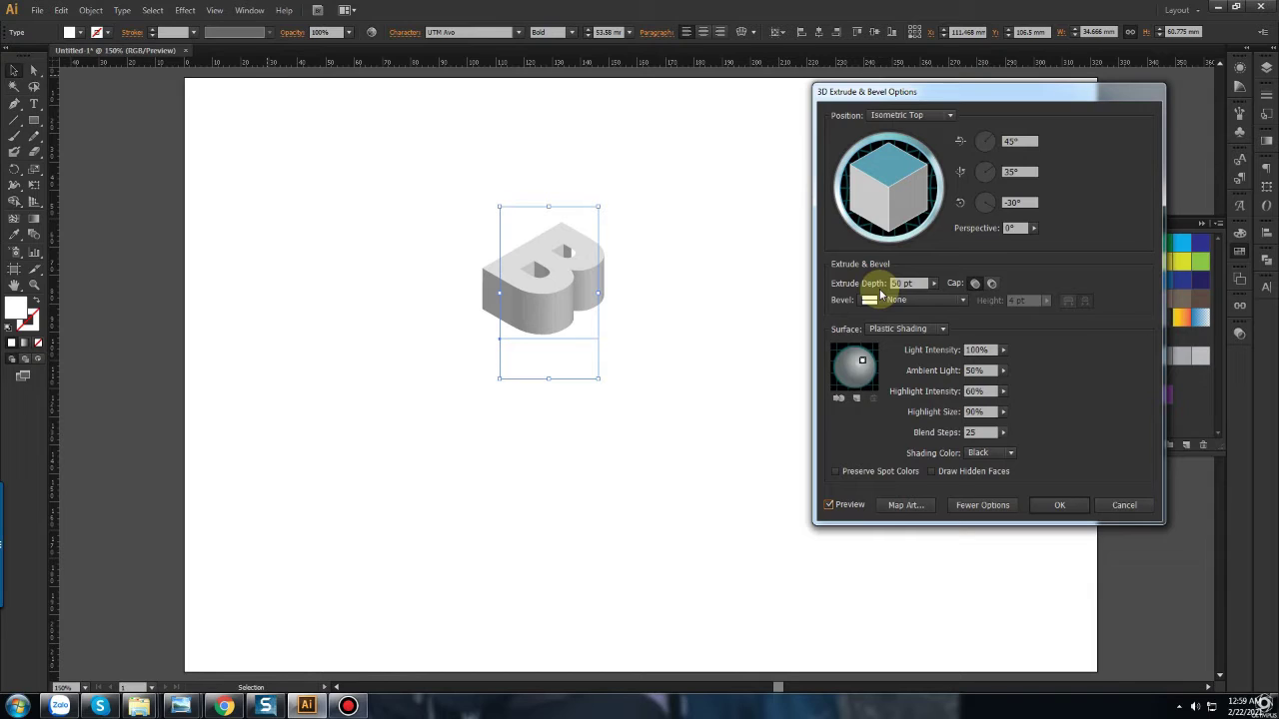
drag(907, 284, 778, 285)
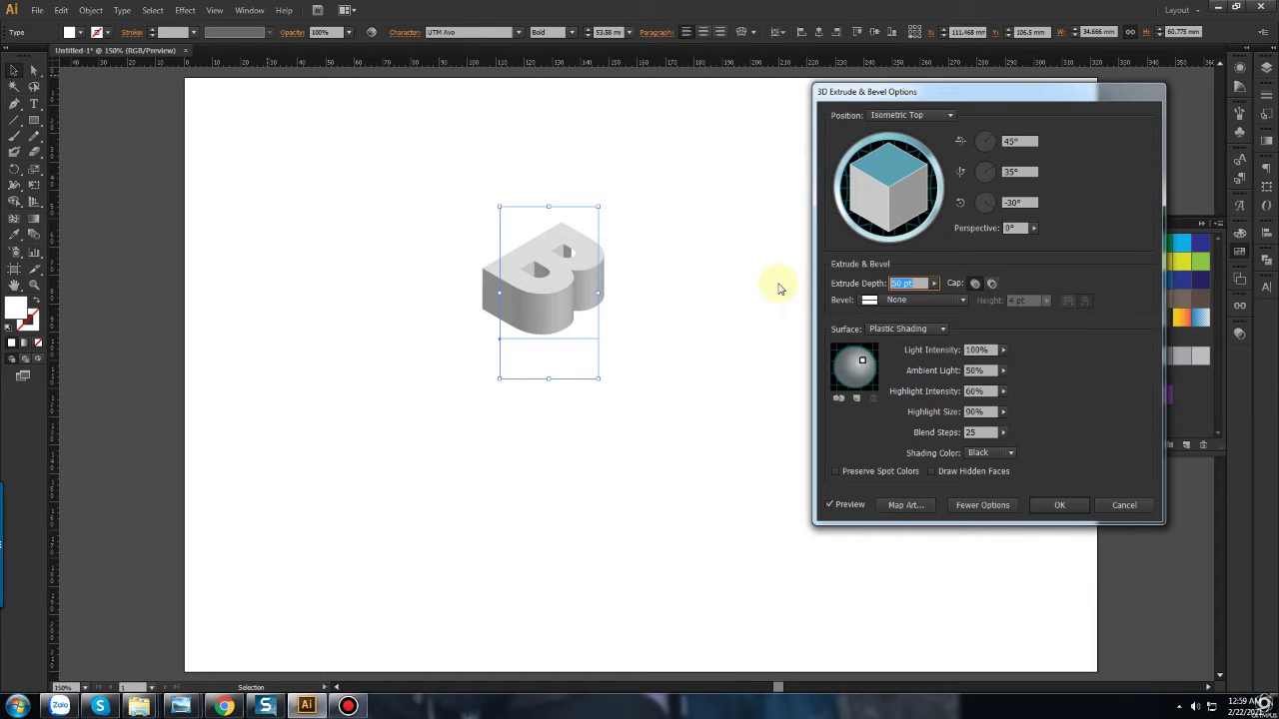
text(150)
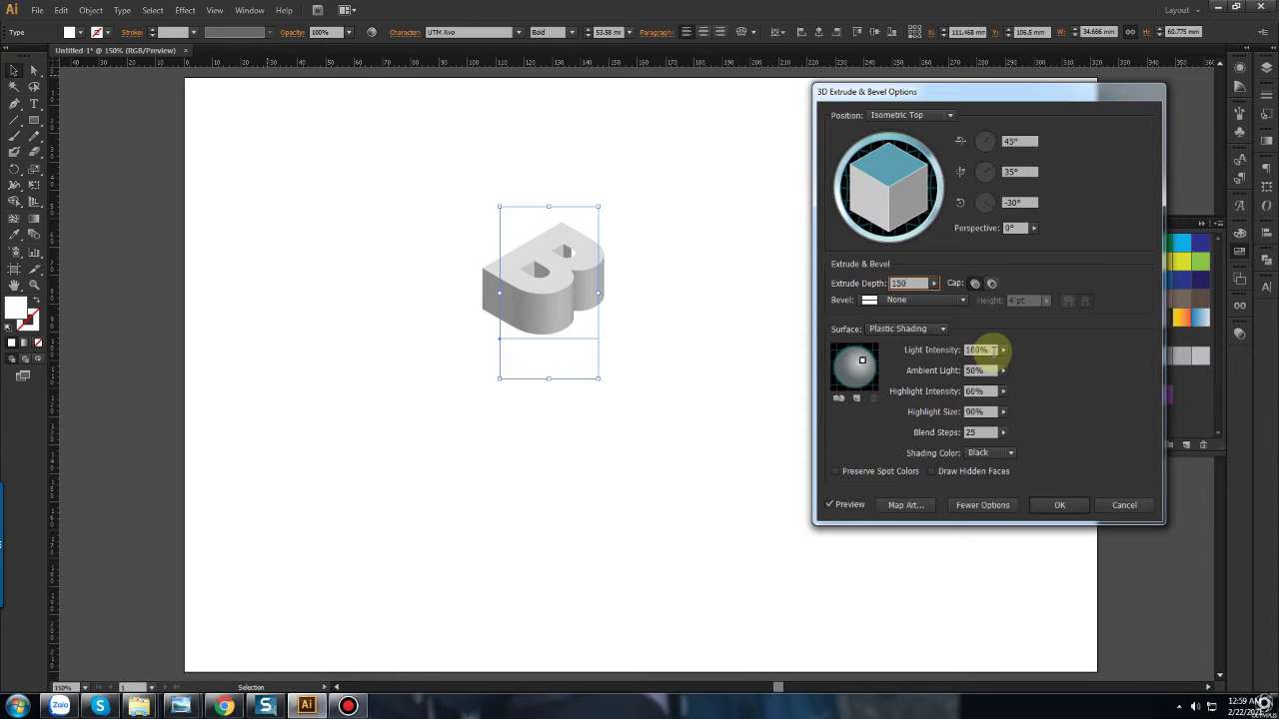
click(999, 349)
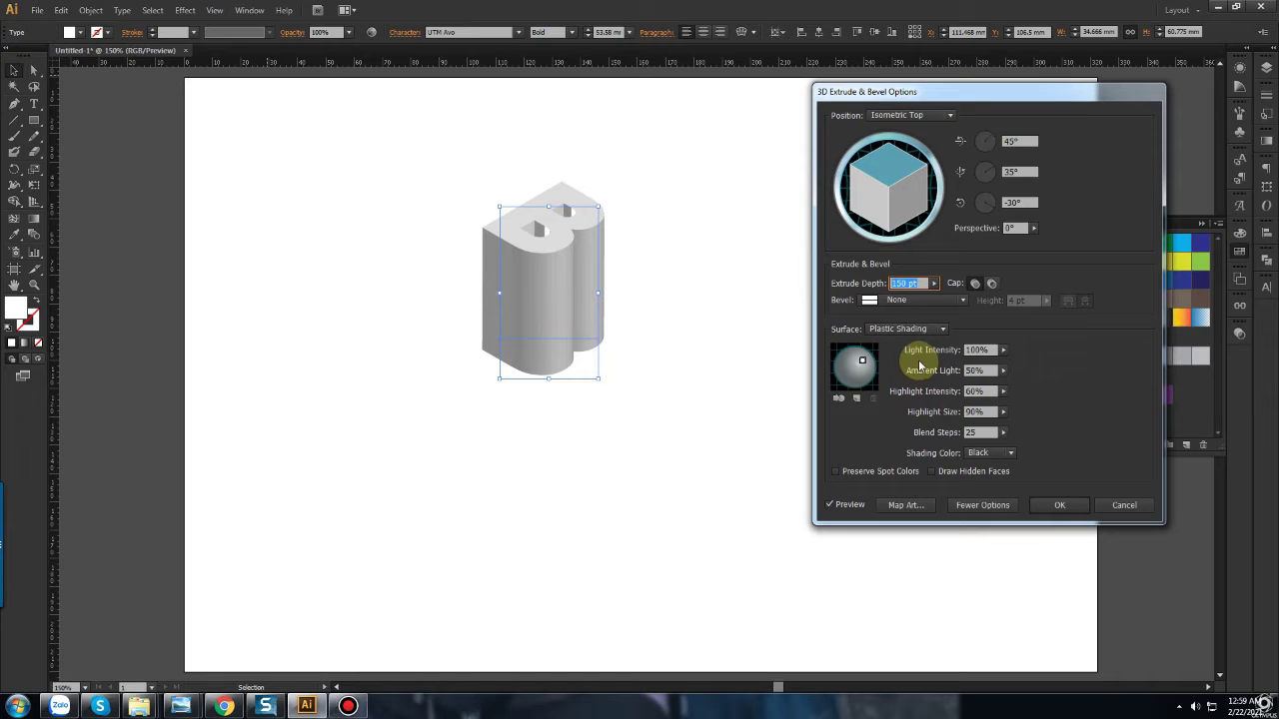
text(300)
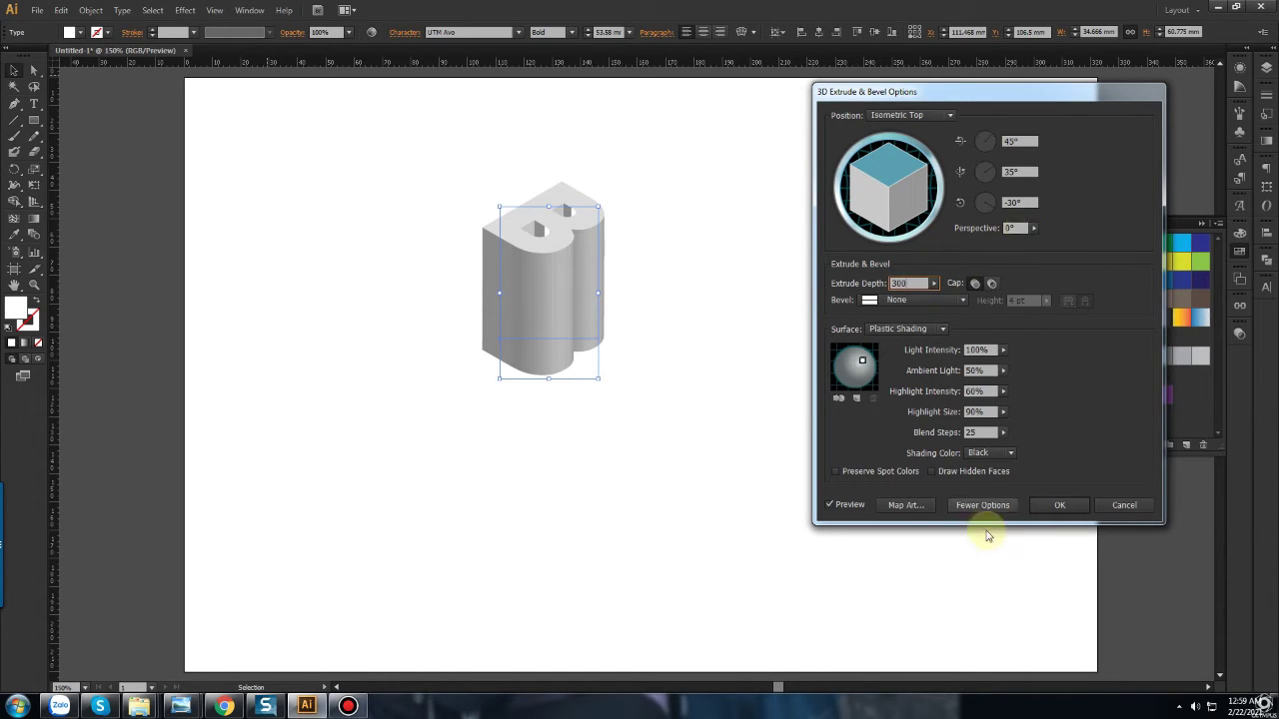
click(1061, 506)
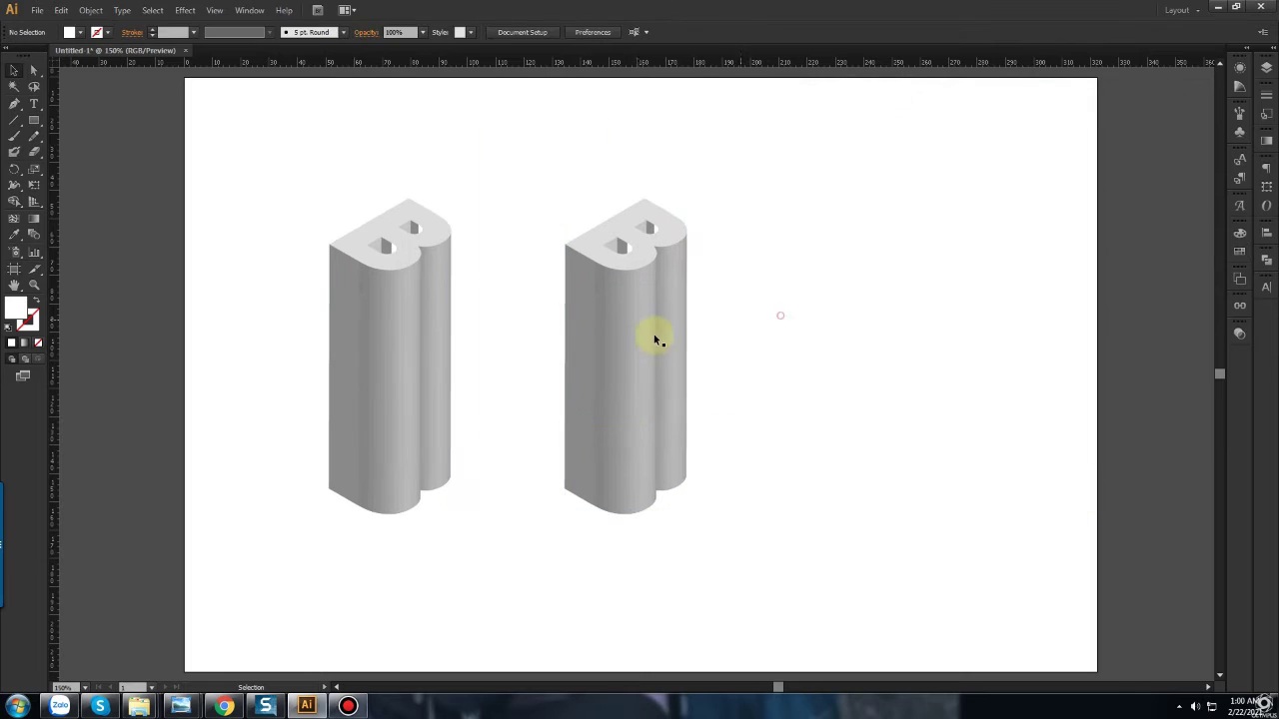
Apply the Sketch > Chrome filter to the right-hand B with Detail and Smoothness 0.
click(185, 10)
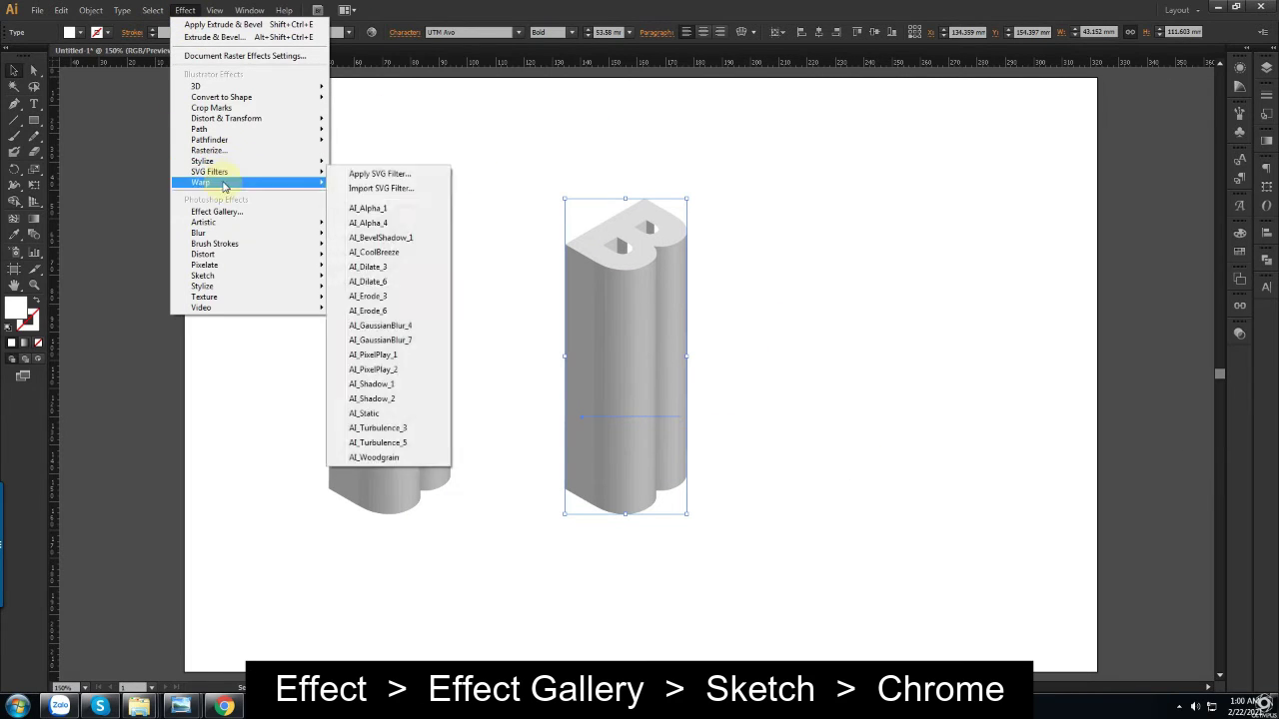
click(222, 212)
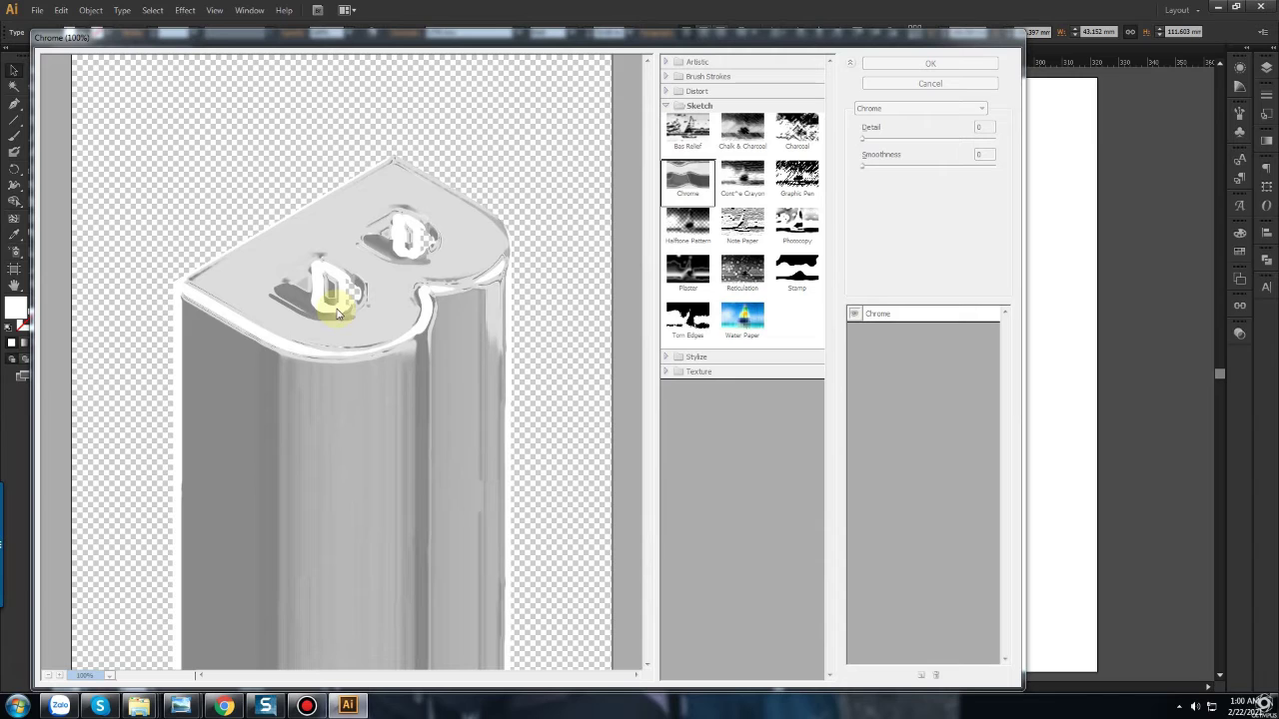
click(667, 106)
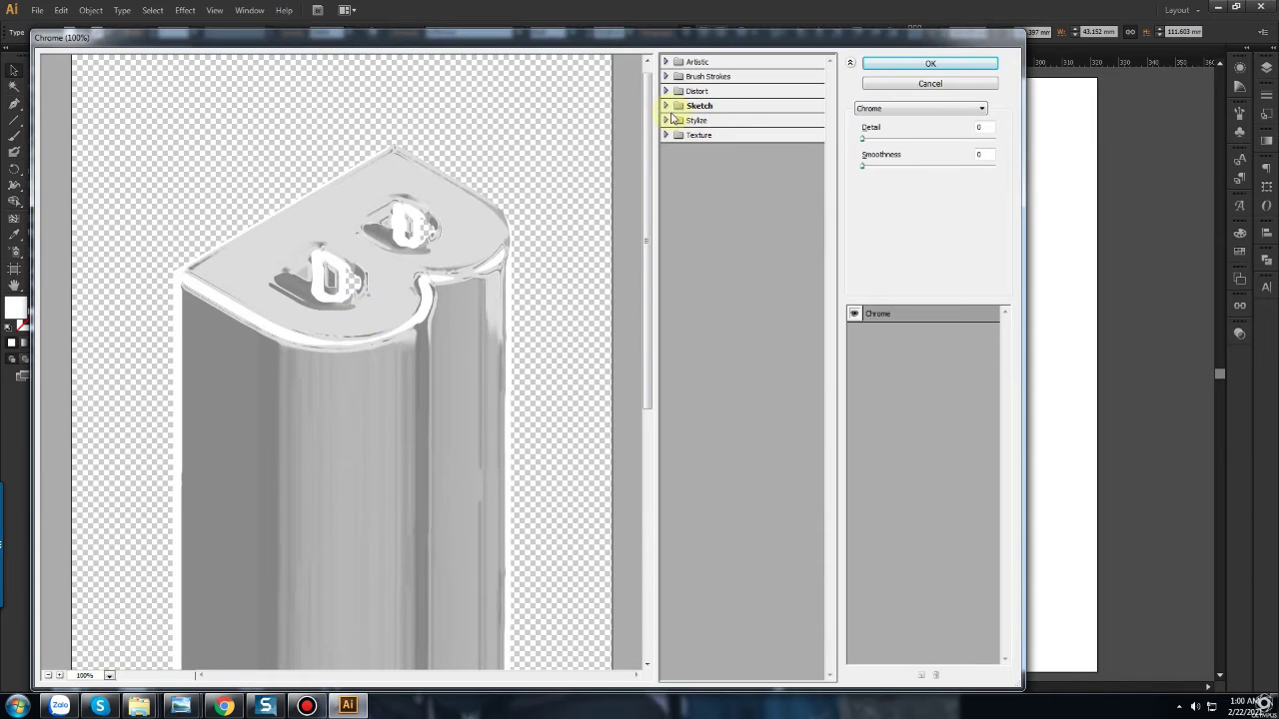
click(666, 106)
click(687, 190)
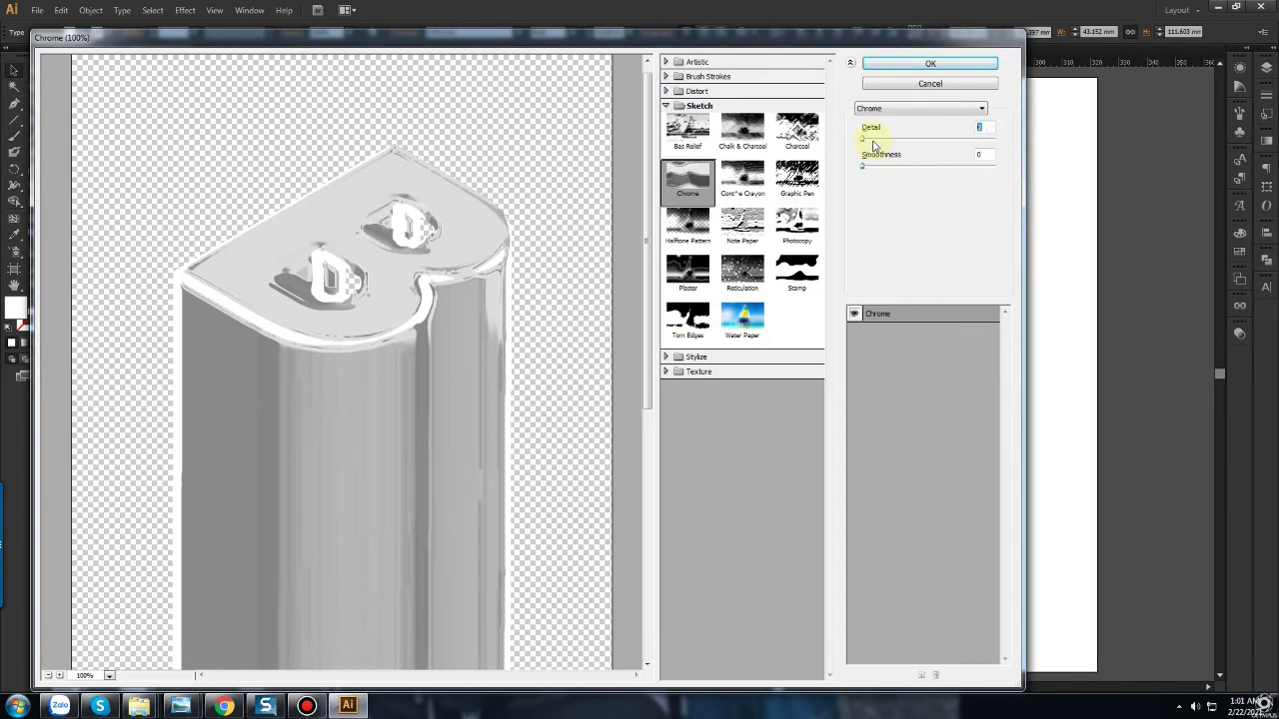
click(980, 154)
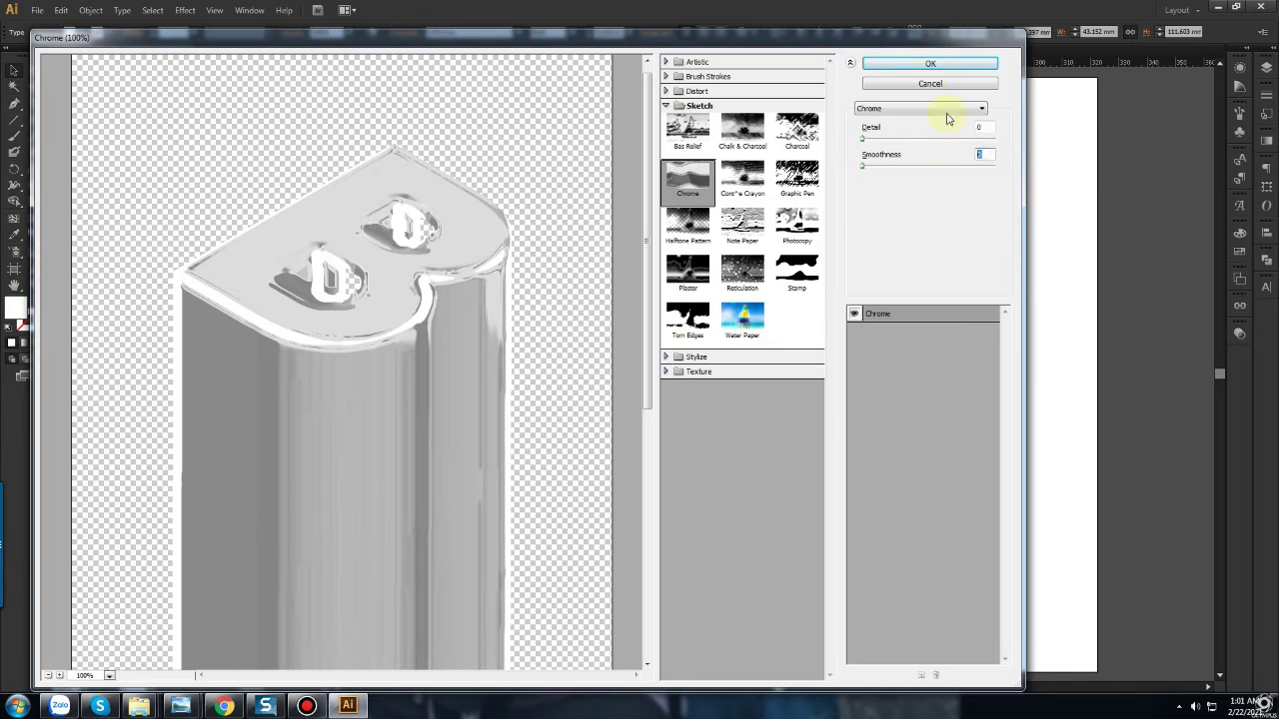
click(929, 65)
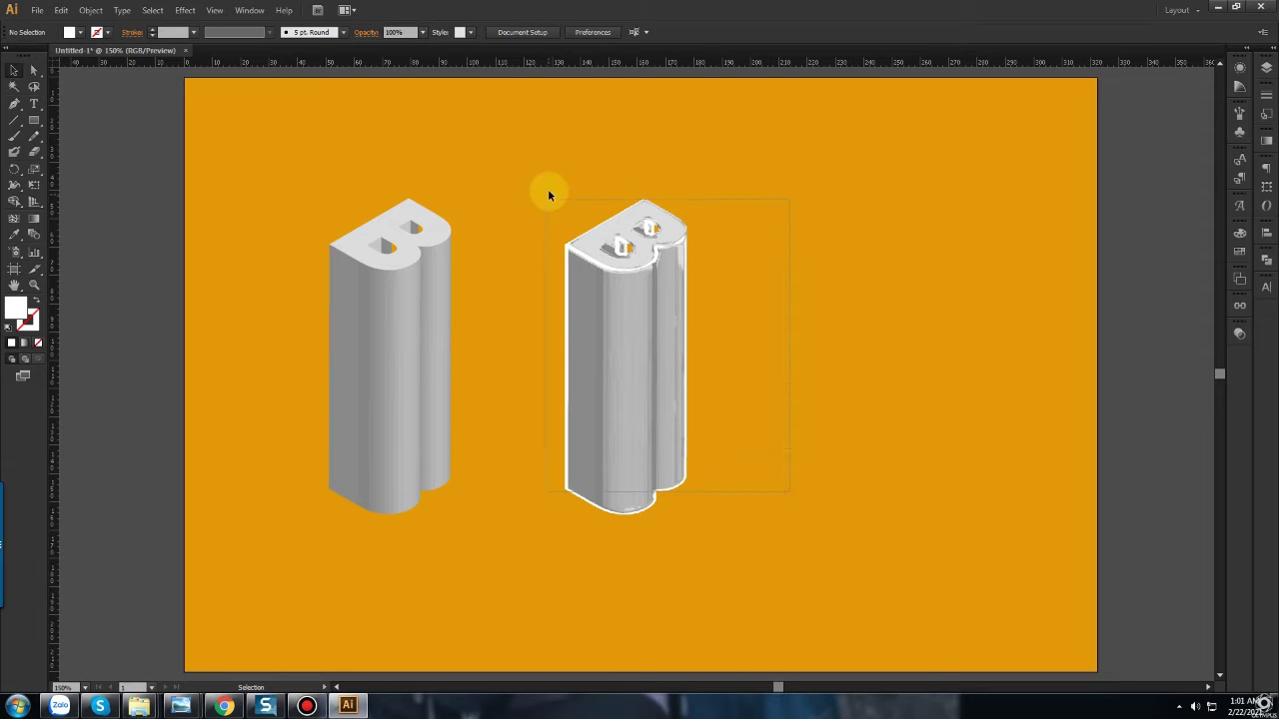
Set the second extruded B's transparency blend mode to Overlay.
drag(784, 490, 547, 189)
click(798, 396)
click(662, 436)
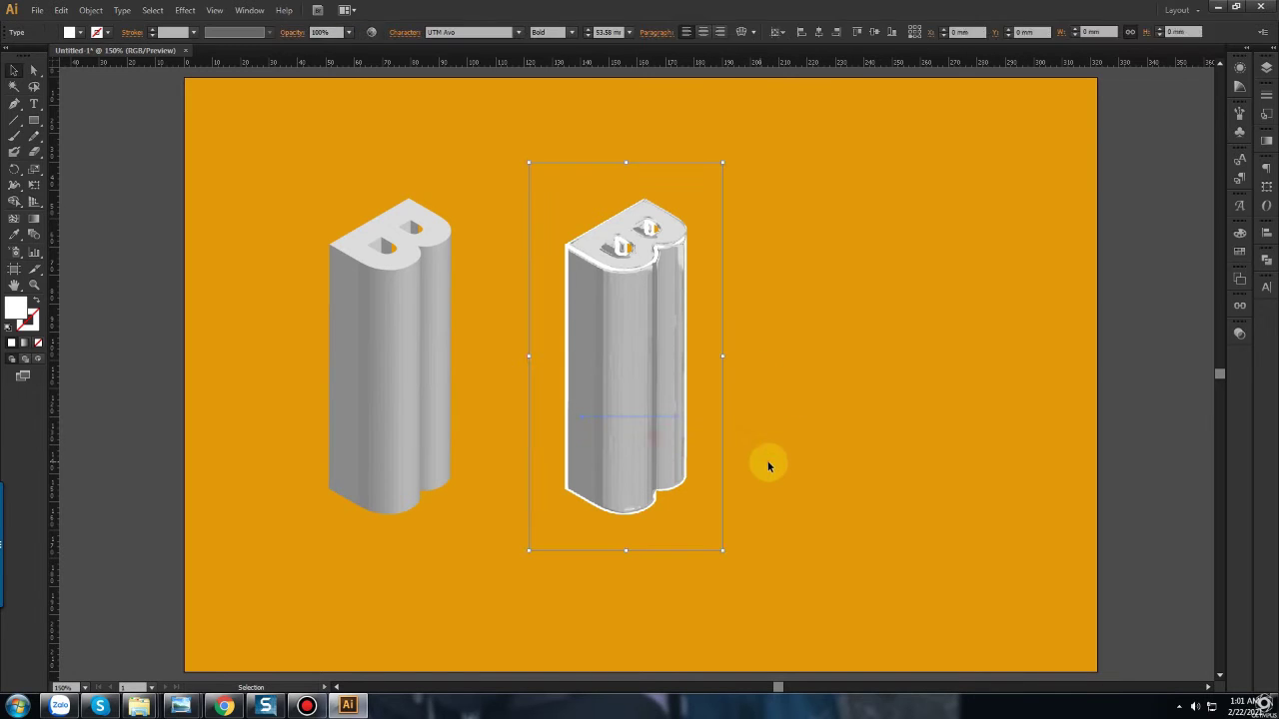
click(770, 464)
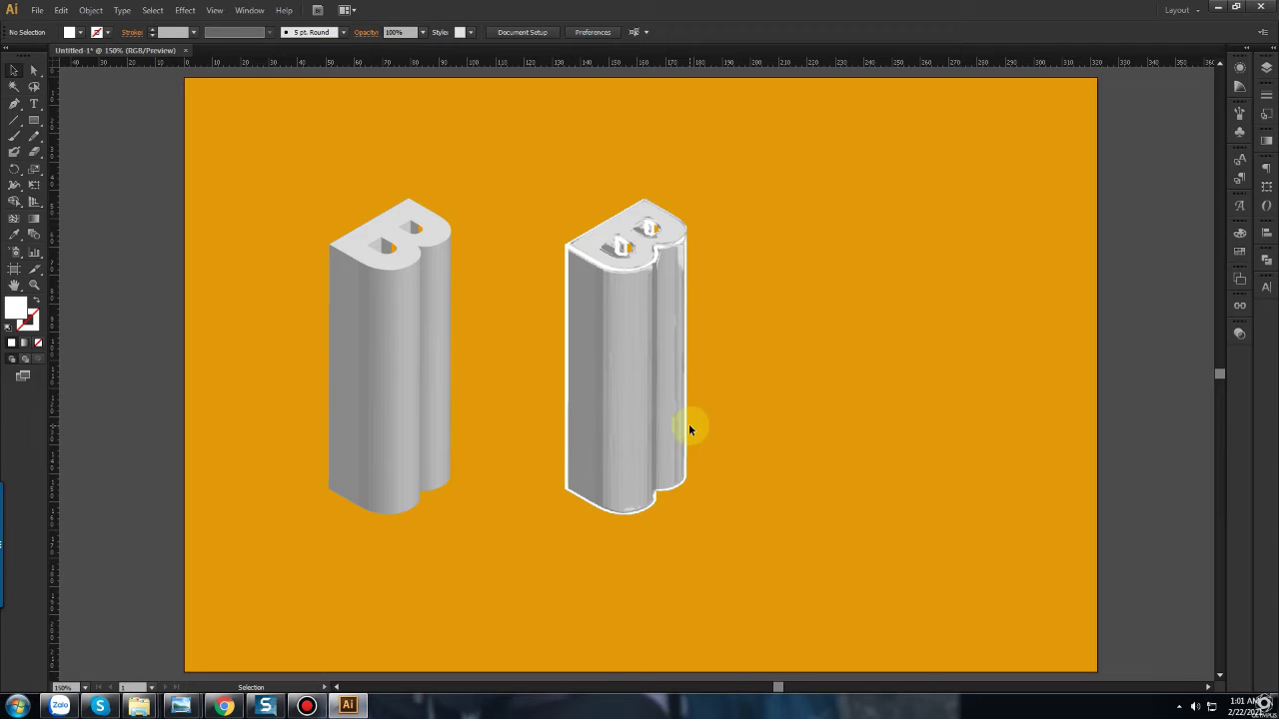
click(610, 357)
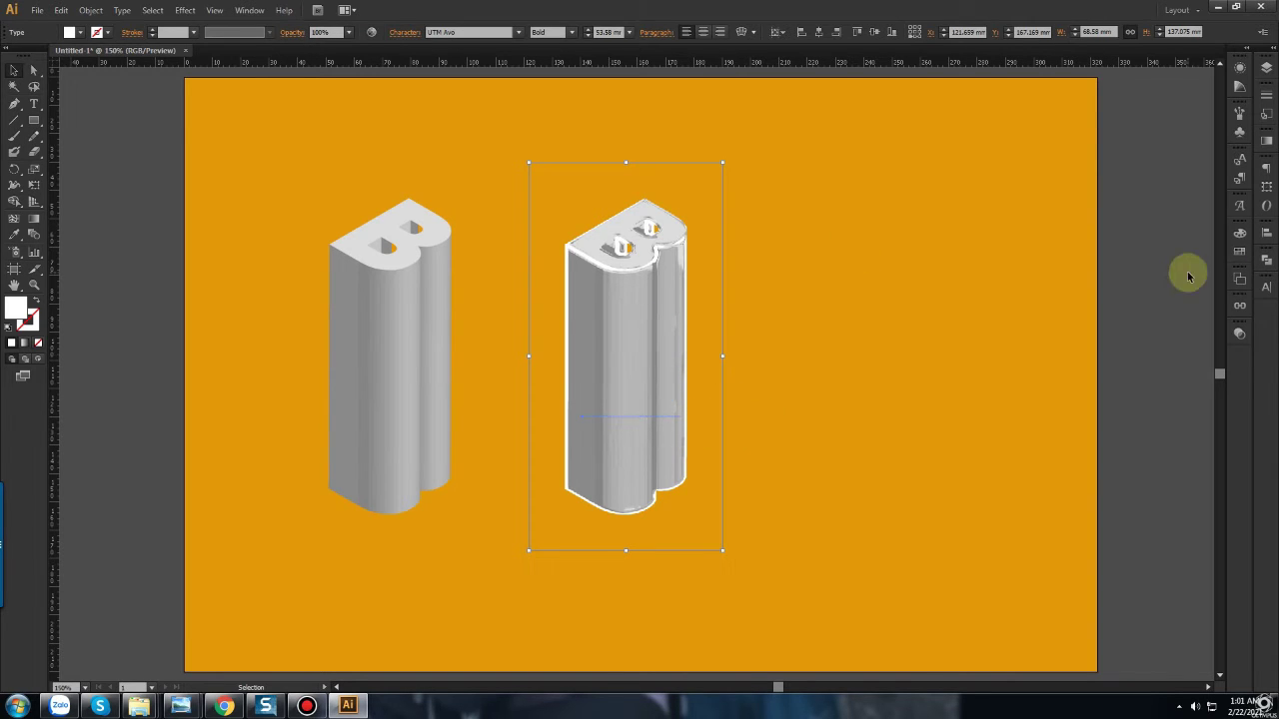
click(1238, 332)
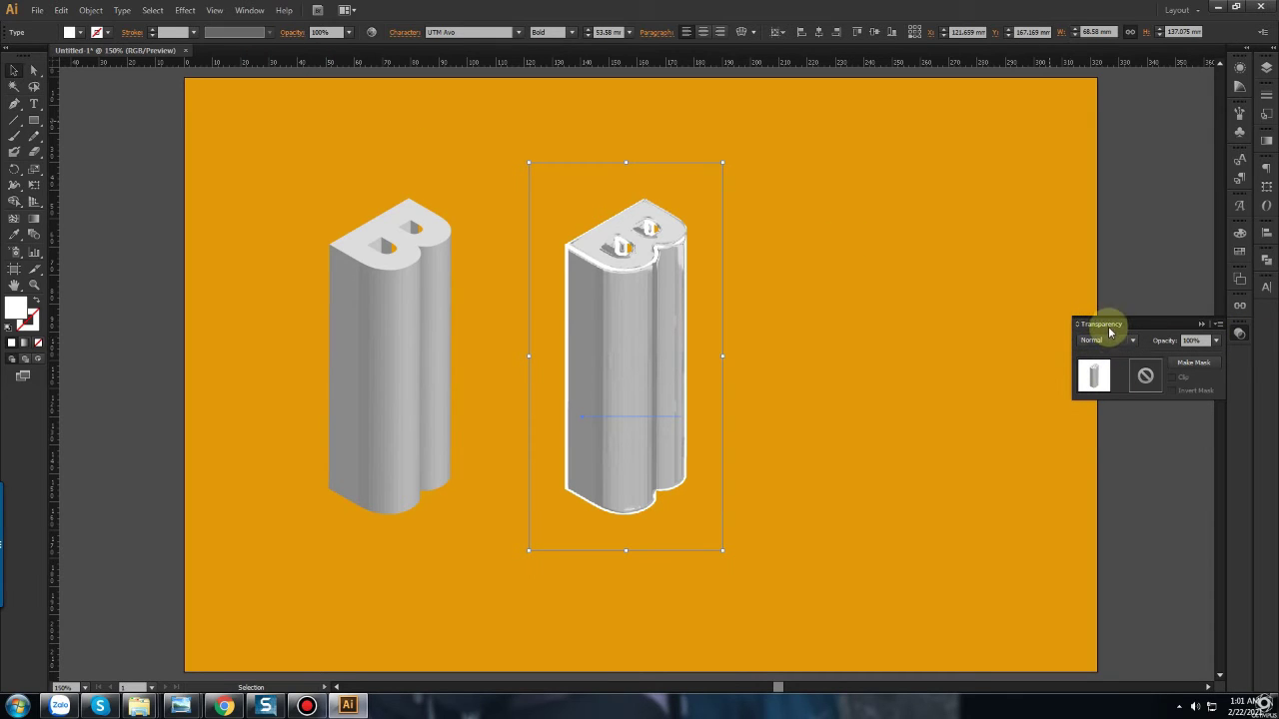
click(250, 11)
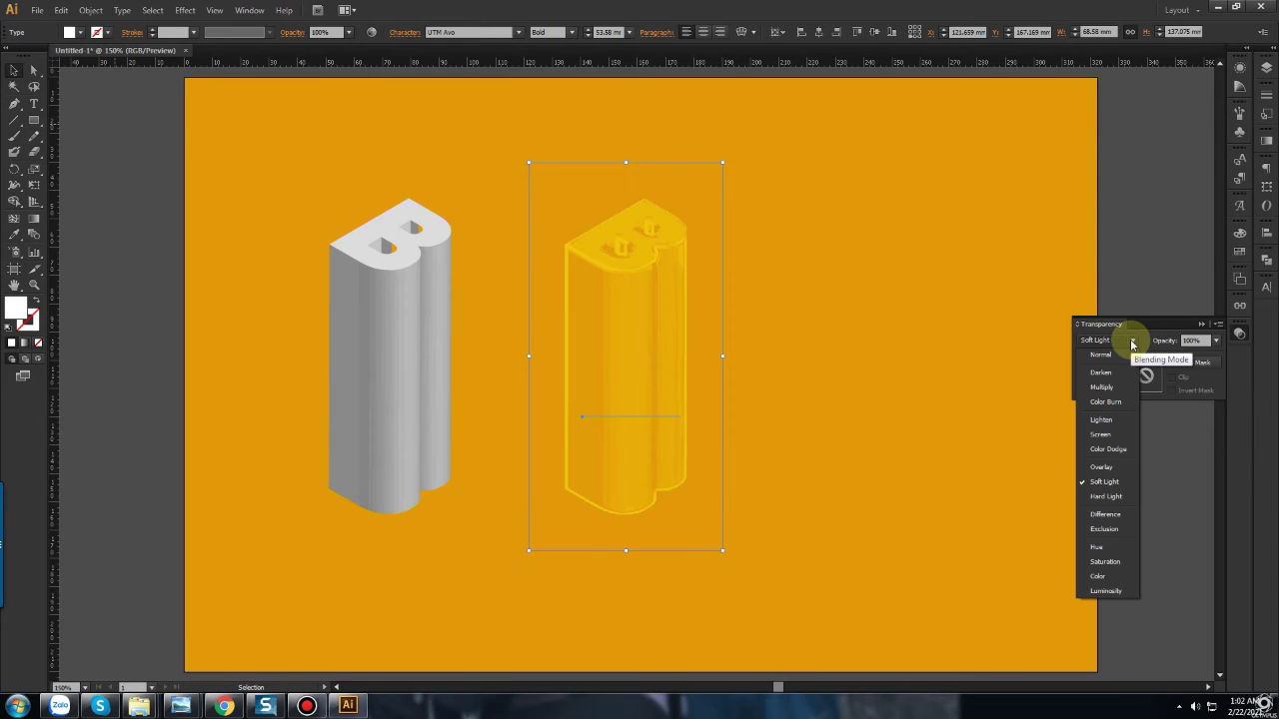
click(1111, 468)
click(876, 384)
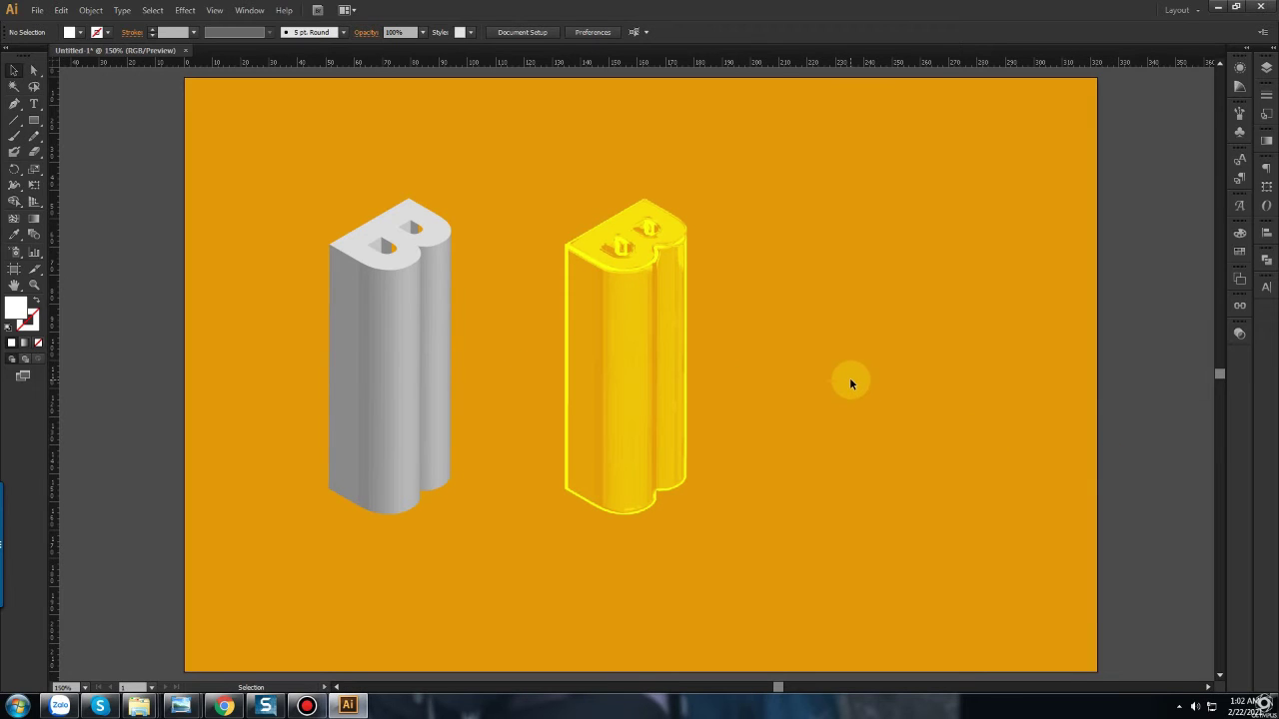
Nudge the yellow 3D B about 7 mm left and show its Appearance panel.
key(ctrl+v)
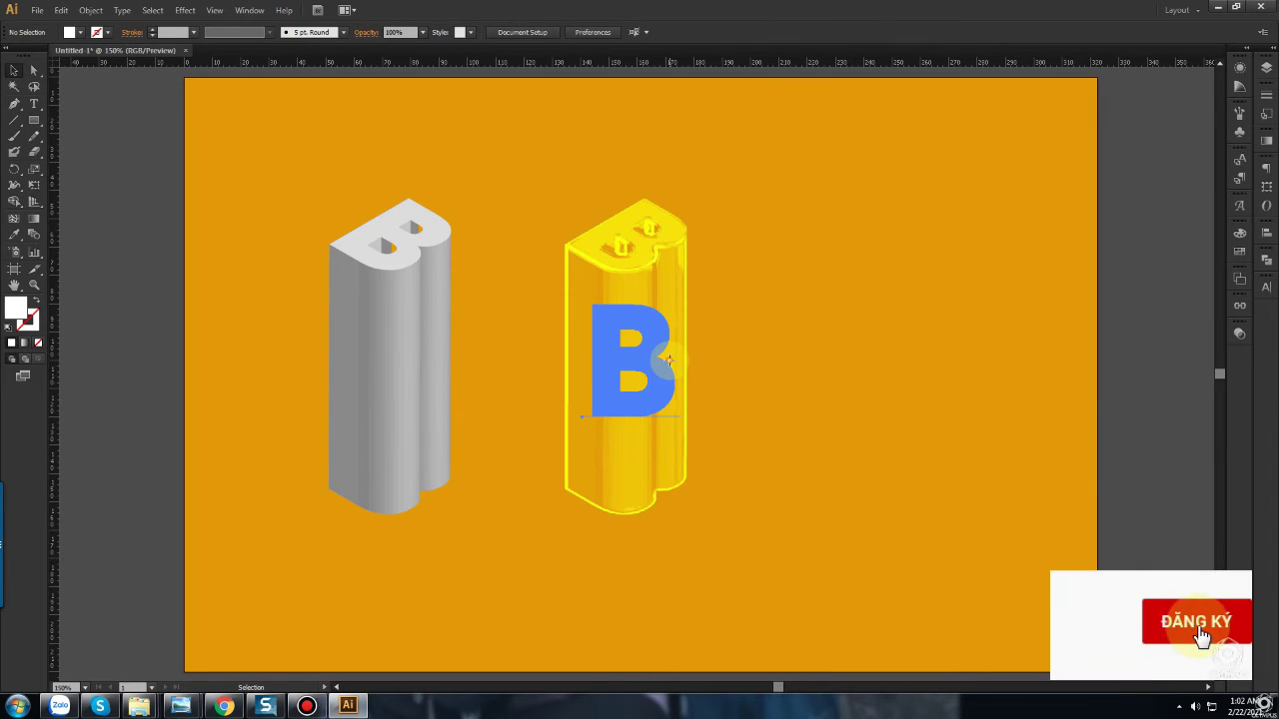
drag(679, 365, 650, 365)
click(642, 367)
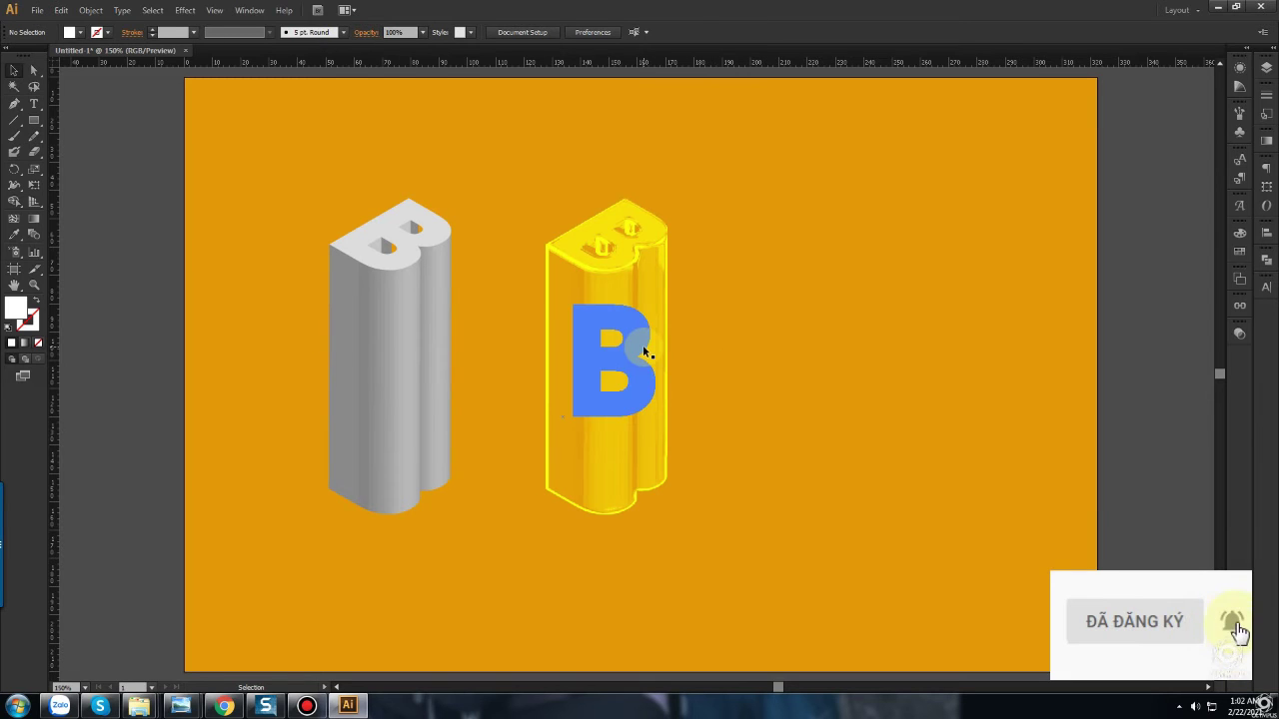
click(643, 347)
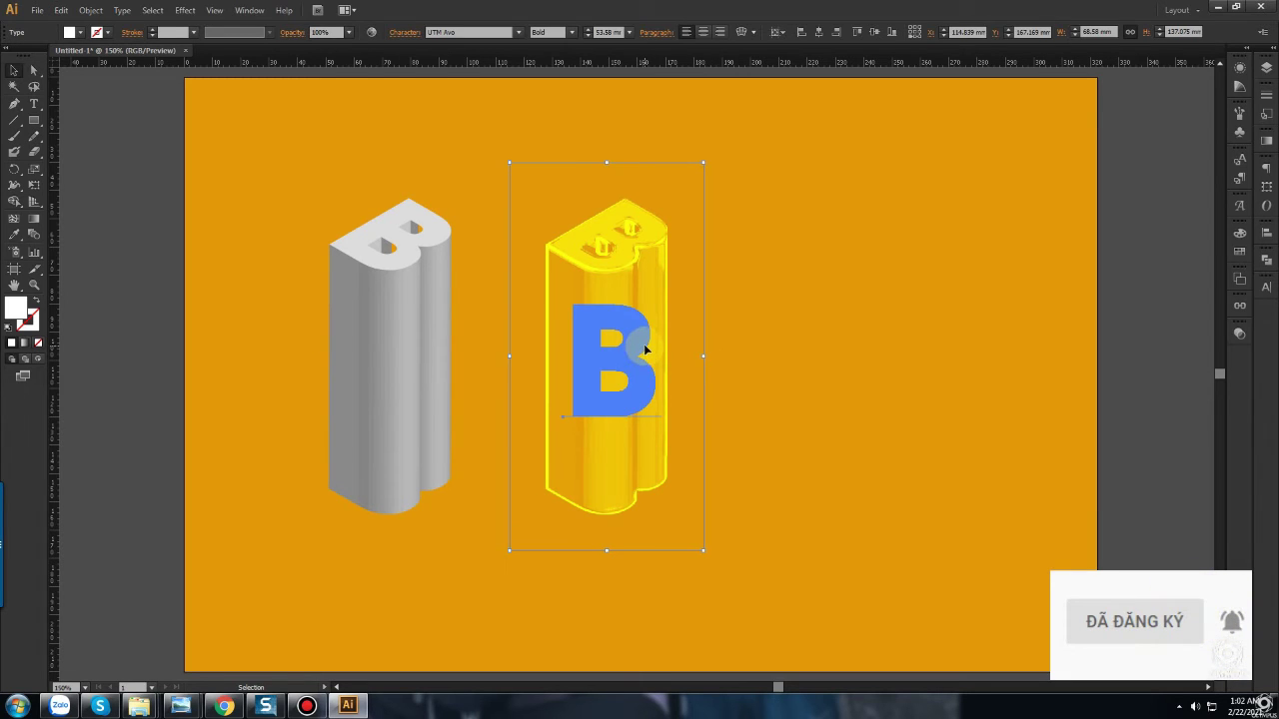
click(606, 377)
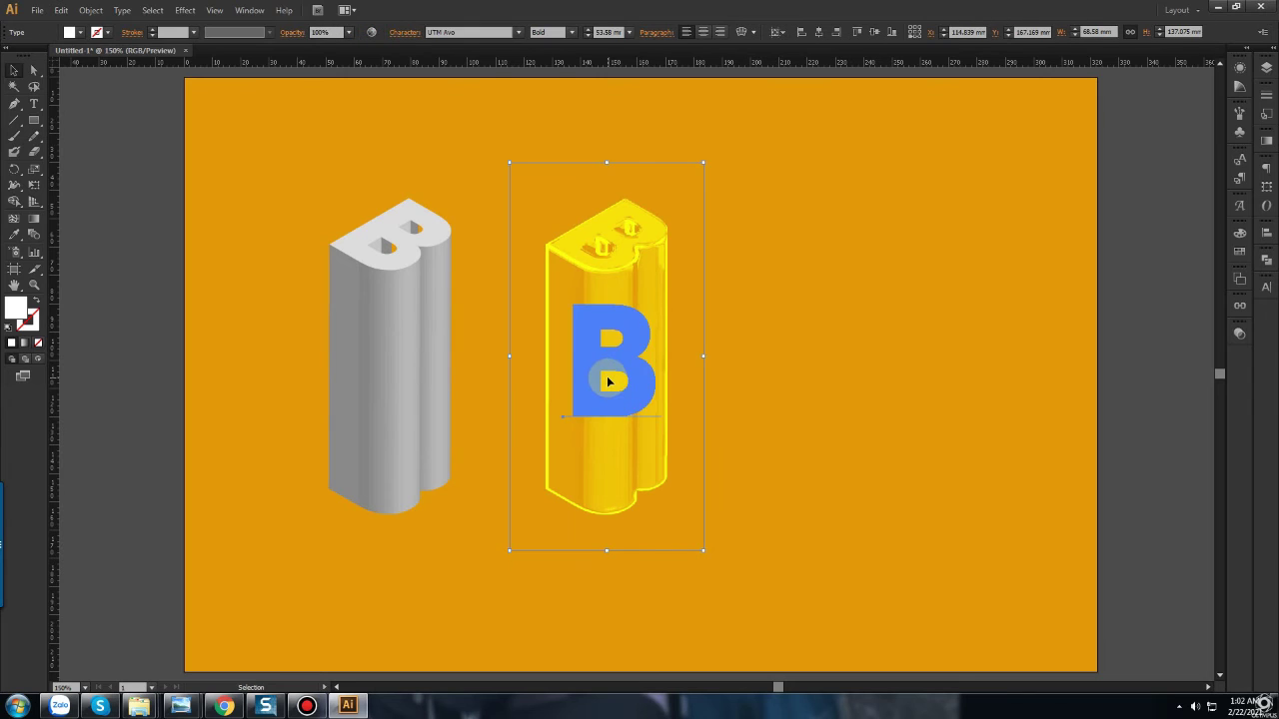
click(1240, 68)
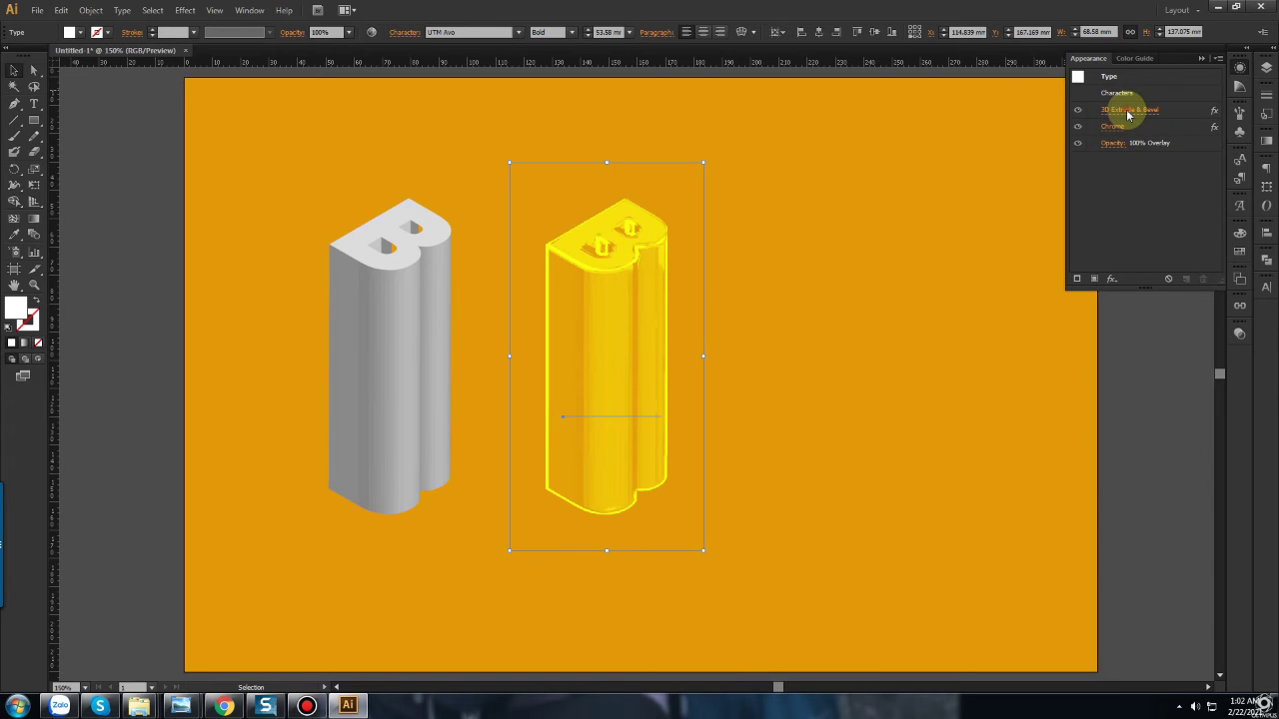
Edit the B's 3D Extrude & Bevel effect to an extrude depth of 100 pt.
click(1127, 115)
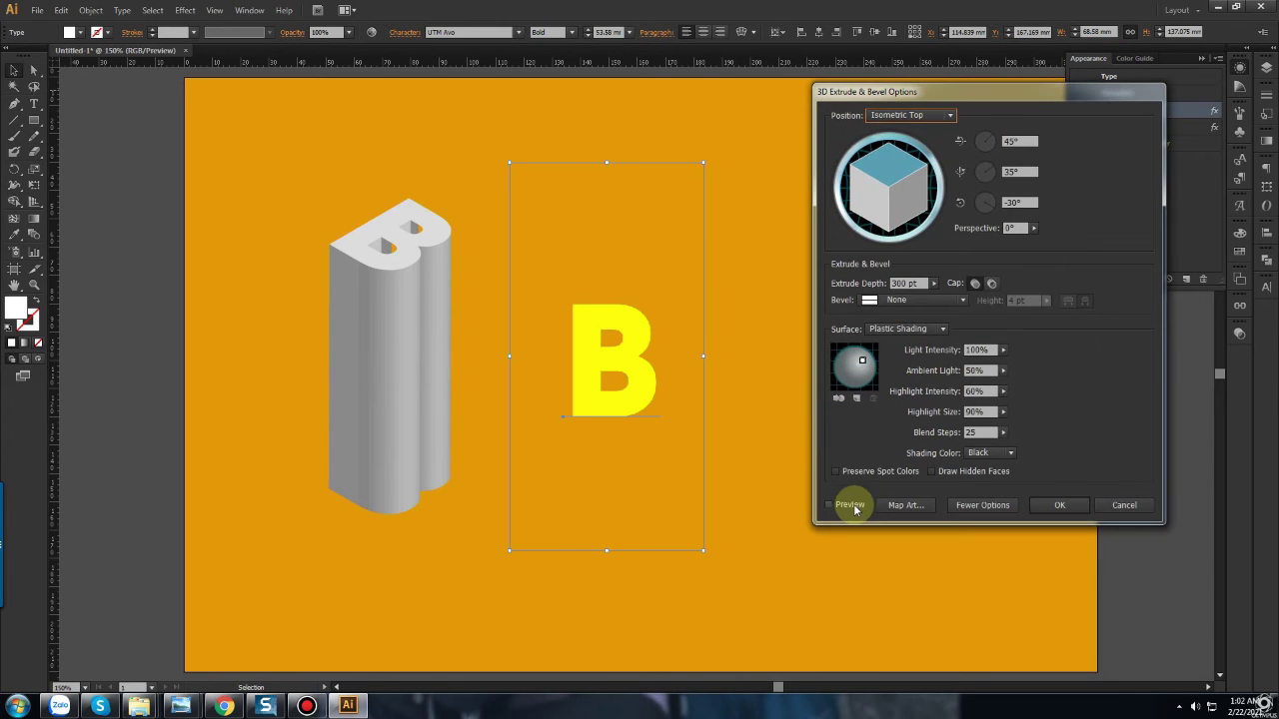
click(849, 505)
click(909, 283)
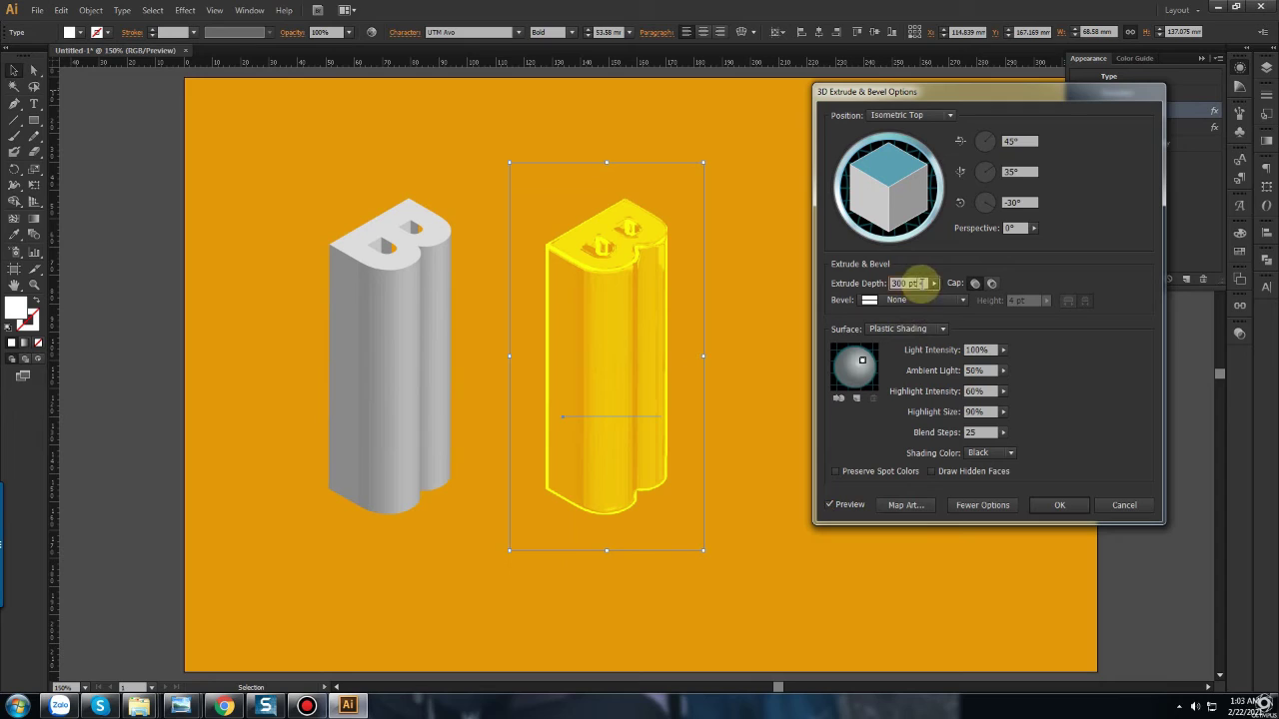
drag(919, 283, 770, 295)
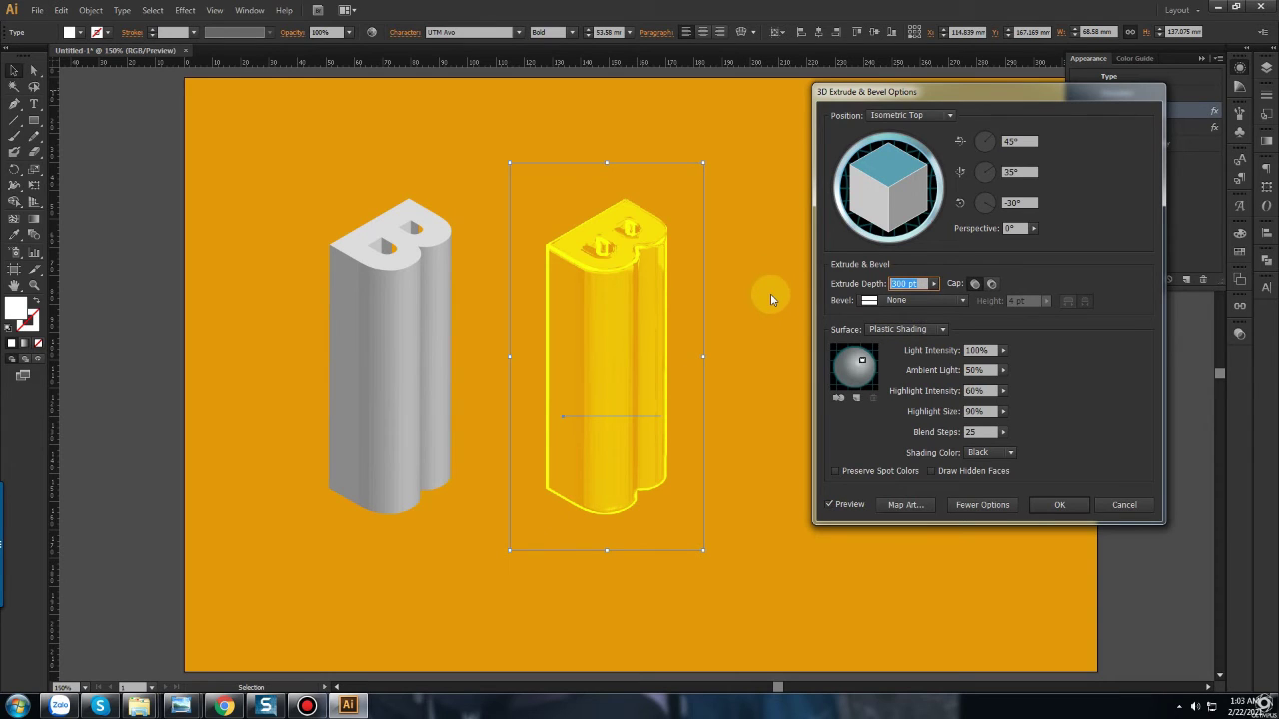
text(100)
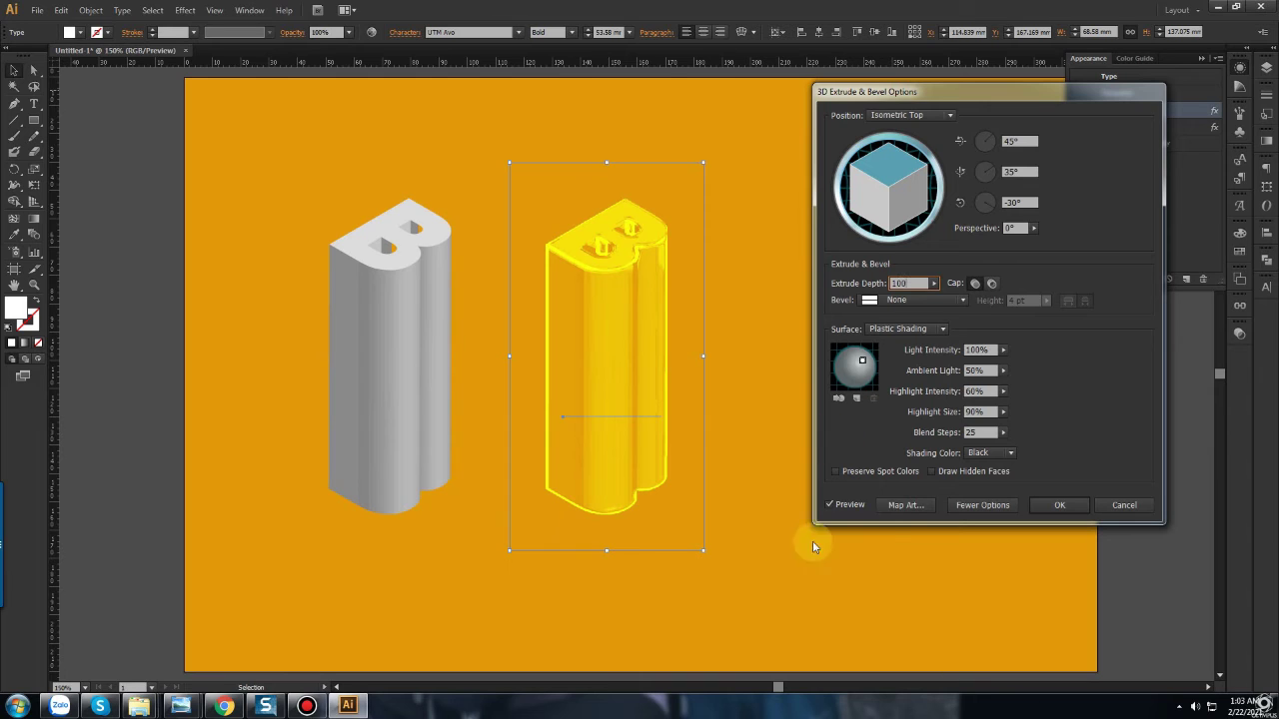
click(974, 433)
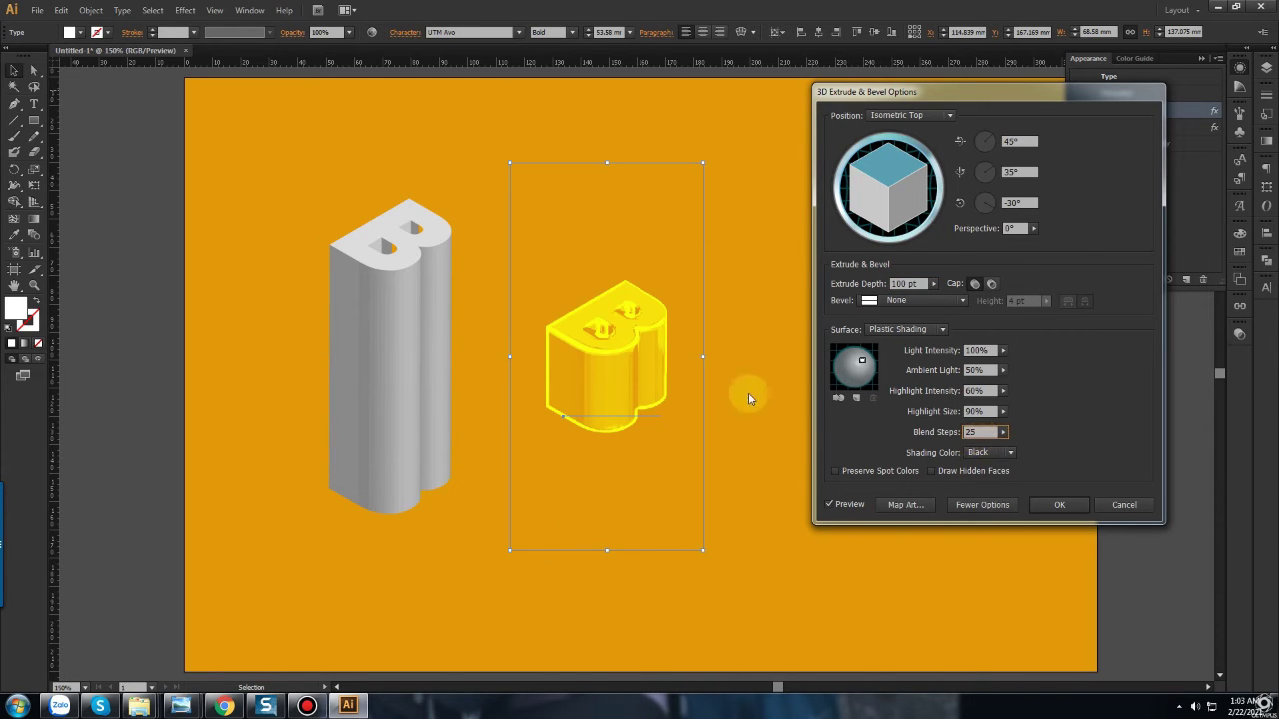
click(1057, 504)
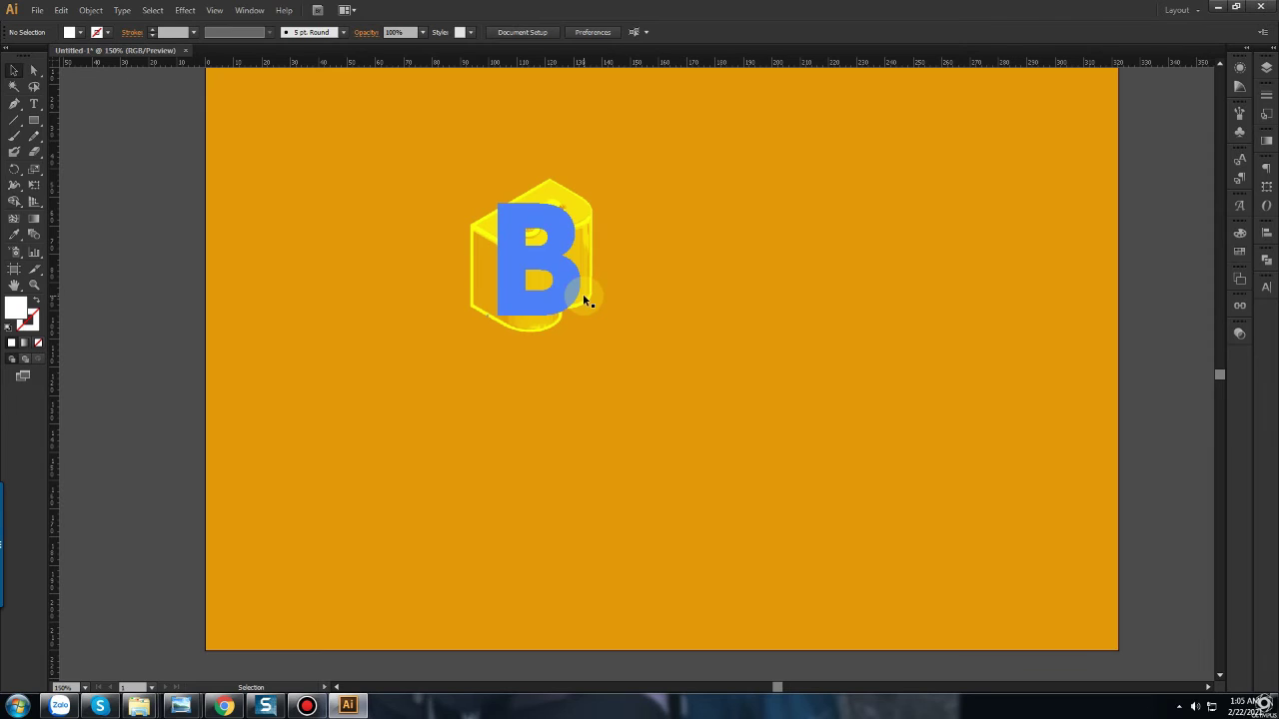
Add IG after the extruded B so the text reads BIG.
key(t)
click(607, 315)
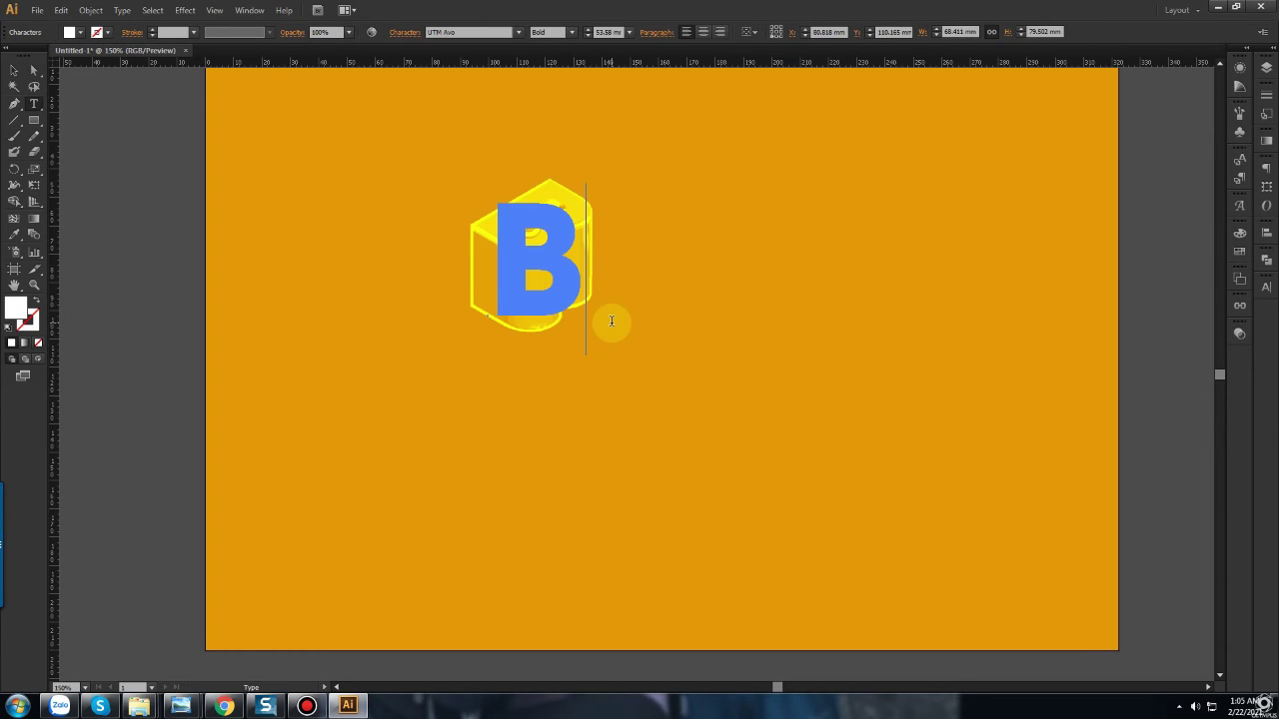
text(IG)
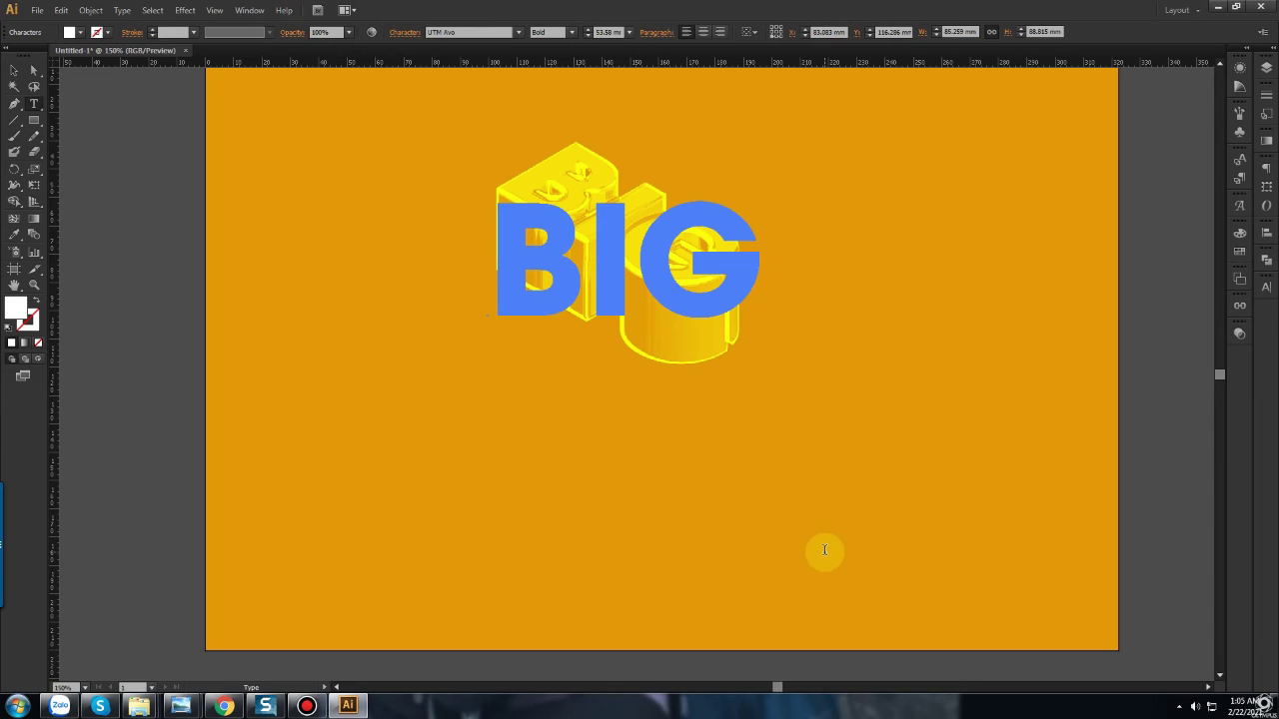
click(14, 70)
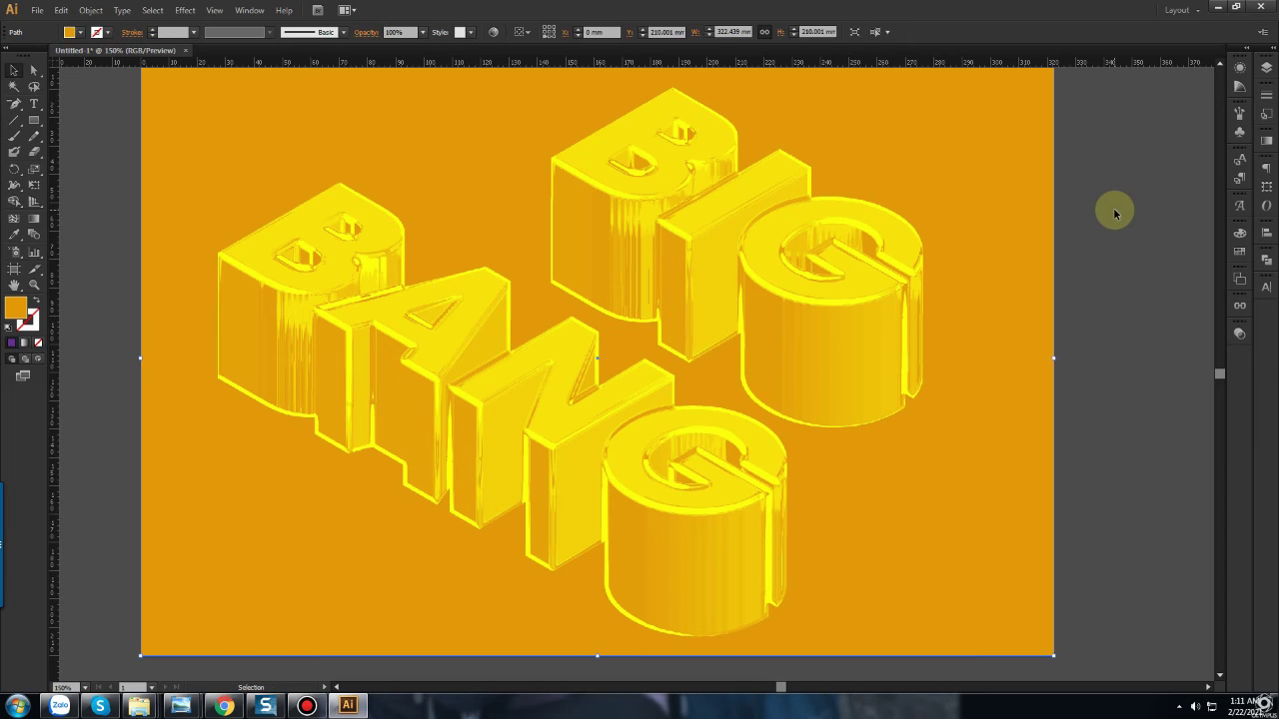
Deselect everything to review the finished BIG BANG artwork.
click(1114, 211)
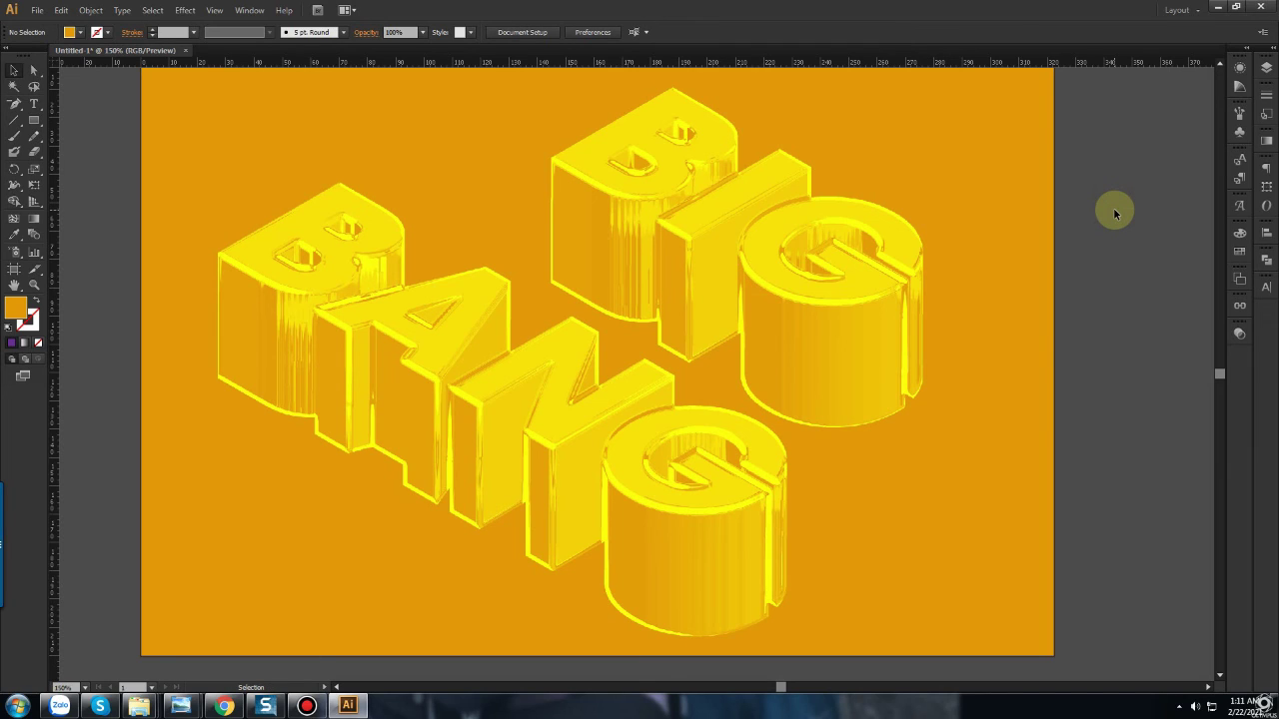